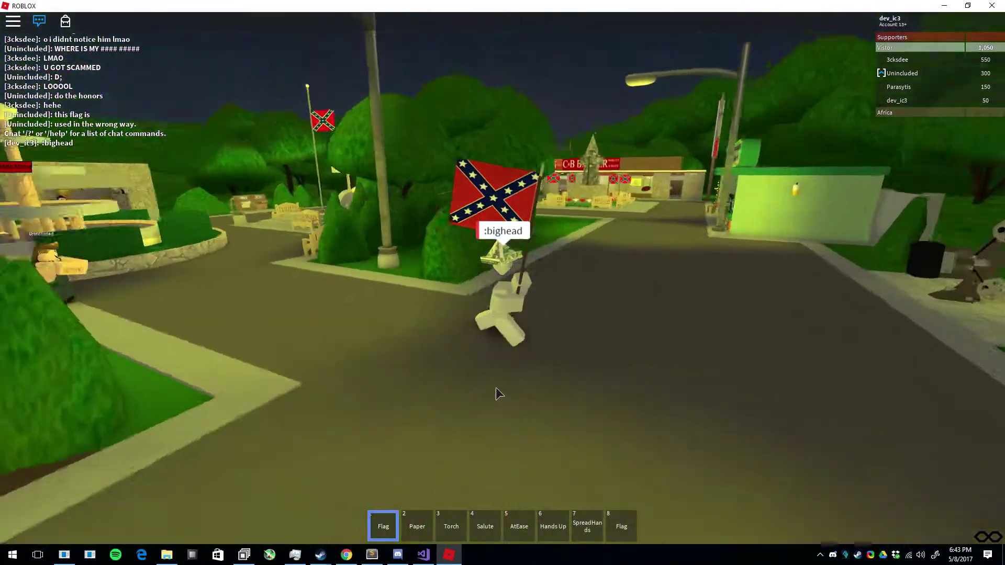
Step: Open the Roblox chat bar with / to message nearby players in the town square
{"action": "key", "text": "slash"}
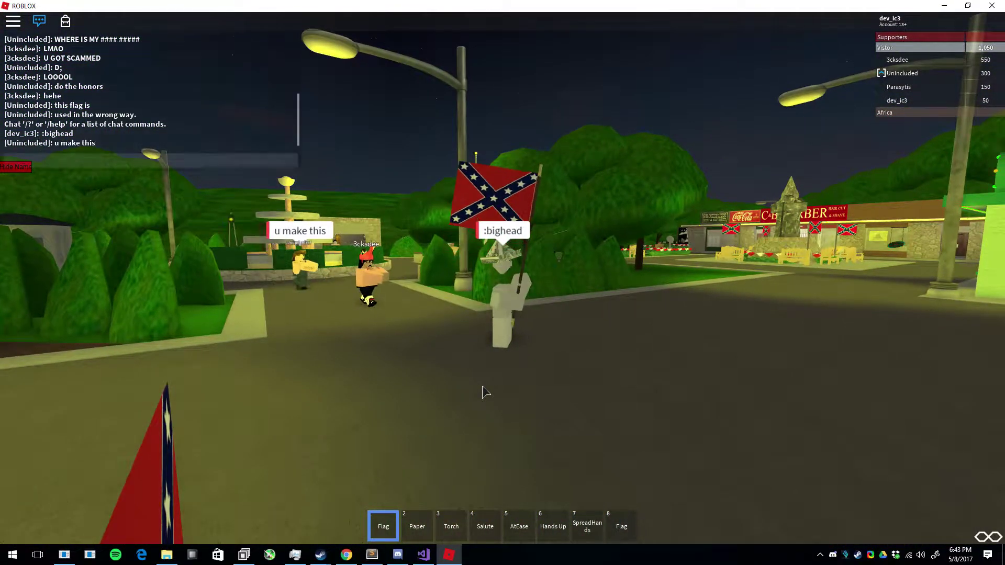
{"action": "type", "text": "whi2"}
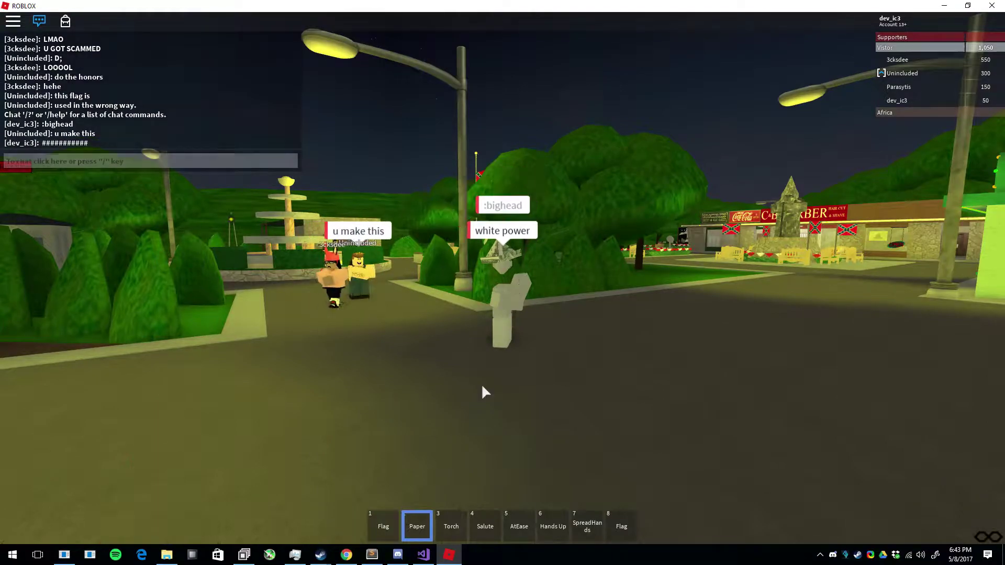
{"action": "type", "text": "1"}
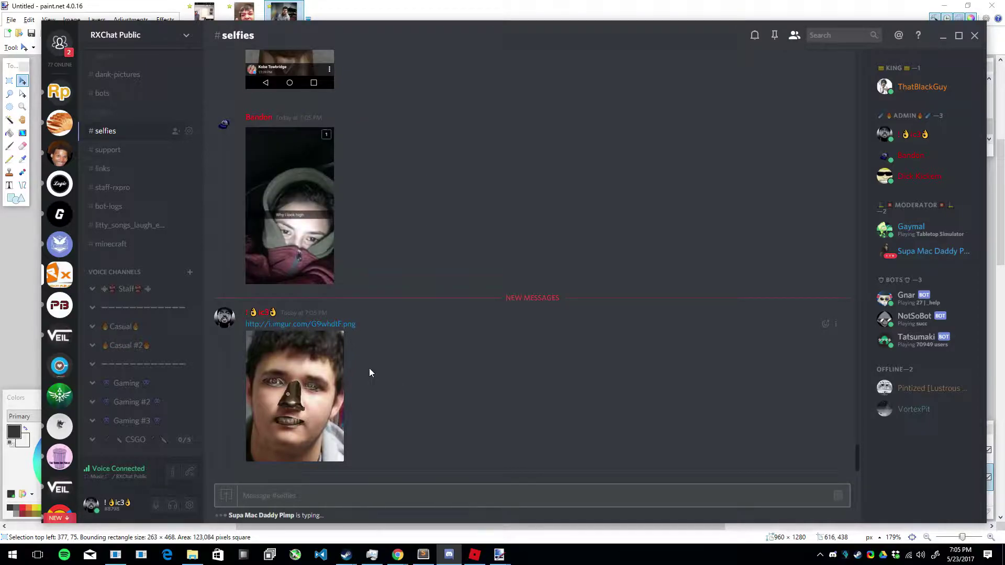
Step: Maximize paint.net on the edited face image, then send .MAGIC in the Discord channel
{"action": "double_click", "coordinate": [526, 6]}
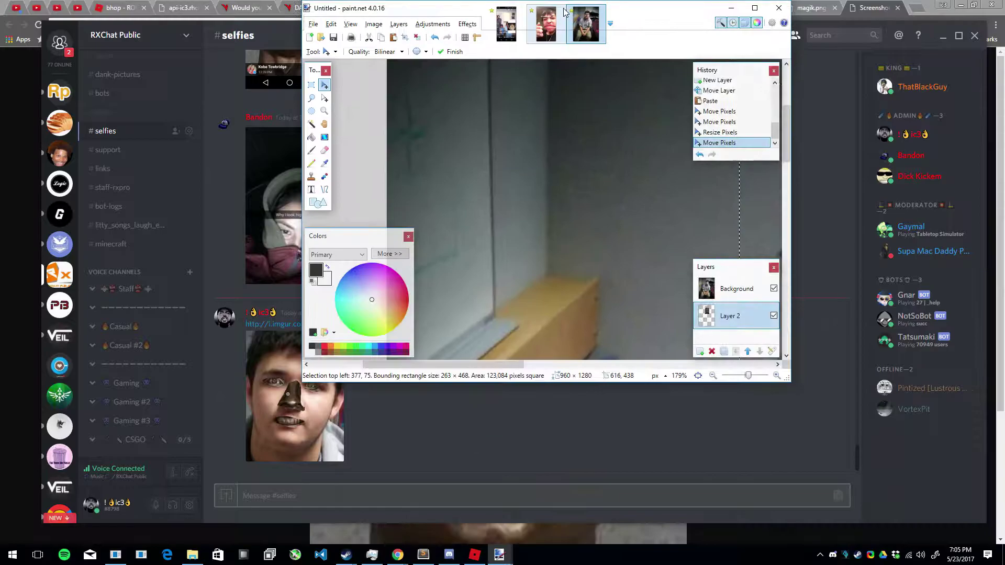
{"action": "double_click", "coordinate": [612, 10]}
{"action": "scroll", "coordinate": [621, 281], "scroll_direction": "up", "scroll_amount": 1}
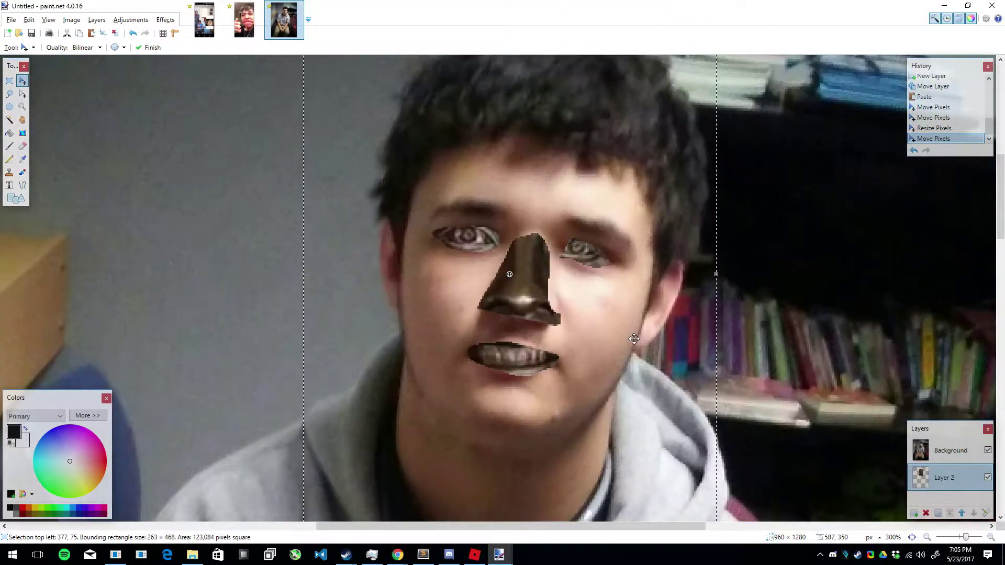
{"action": "scroll", "coordinate": [475, 377], "scroll_direction": "up", "scroll_amount": 1}
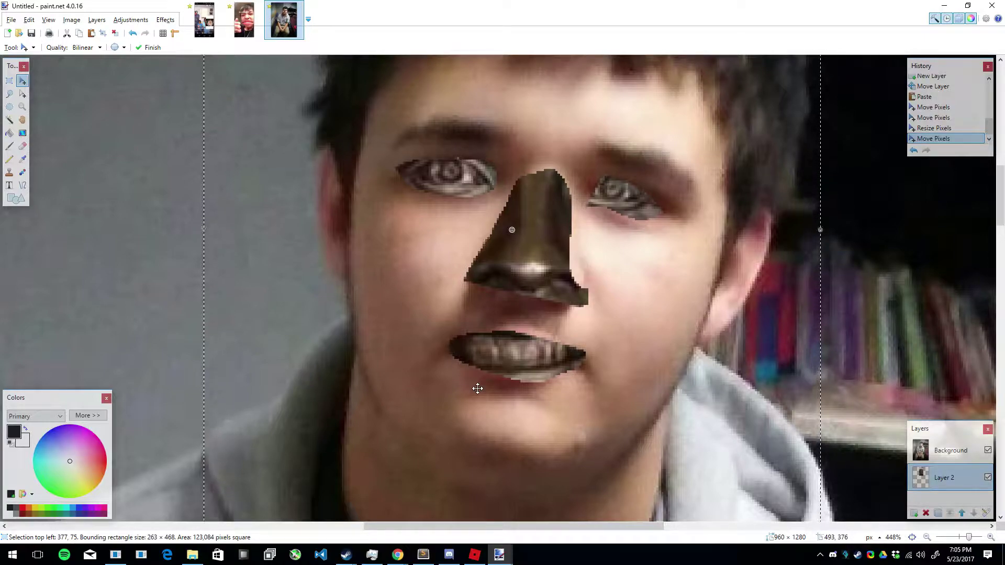
{"action": "key", "text": "alt+Tab"}
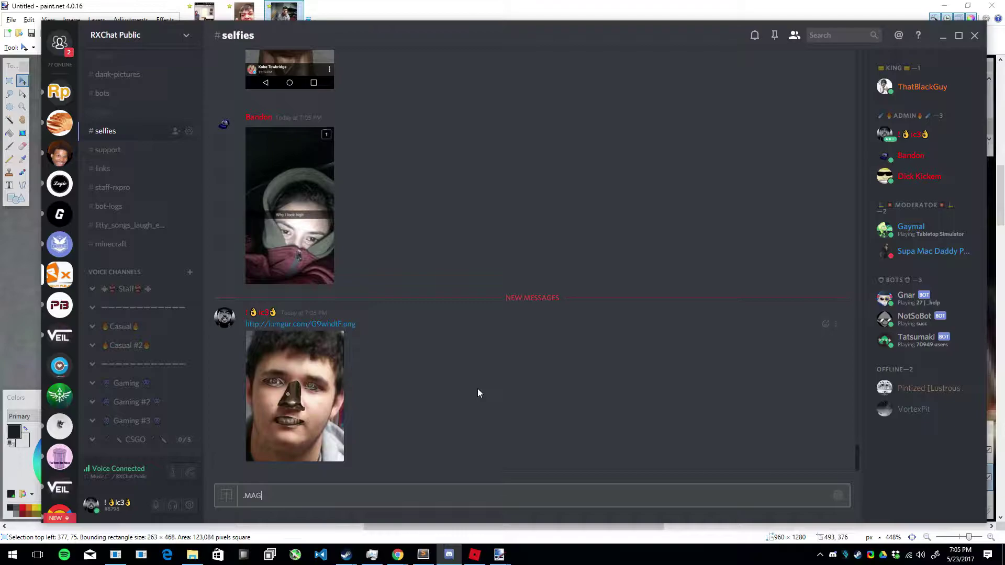
{"action": "type", "text": "IC"}
{"action": "key", "text": "Return"}
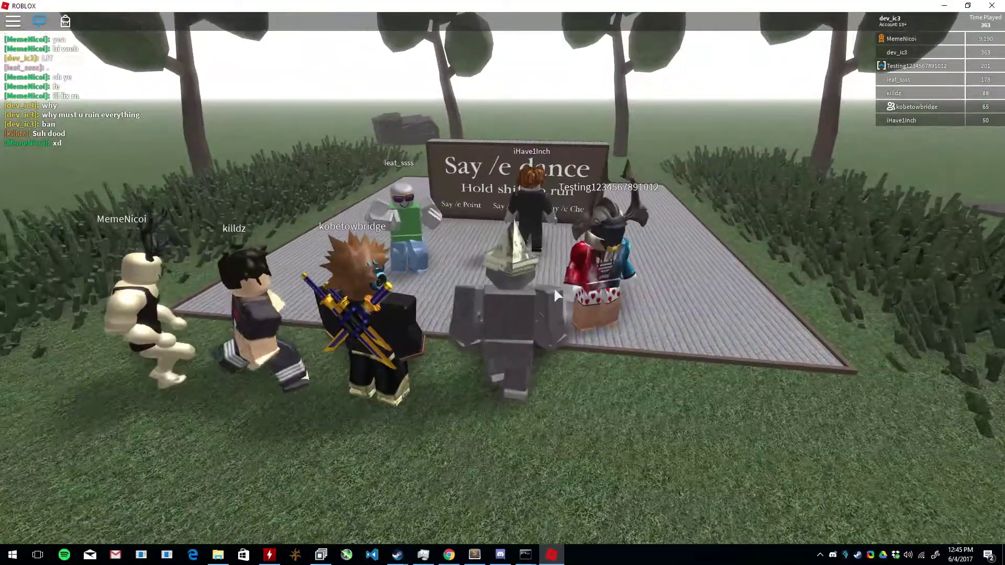
Step: Roam between the grey dance platform and the grass beside the players, then bring up the player-list menu
{"action": "key", "text": "w"}
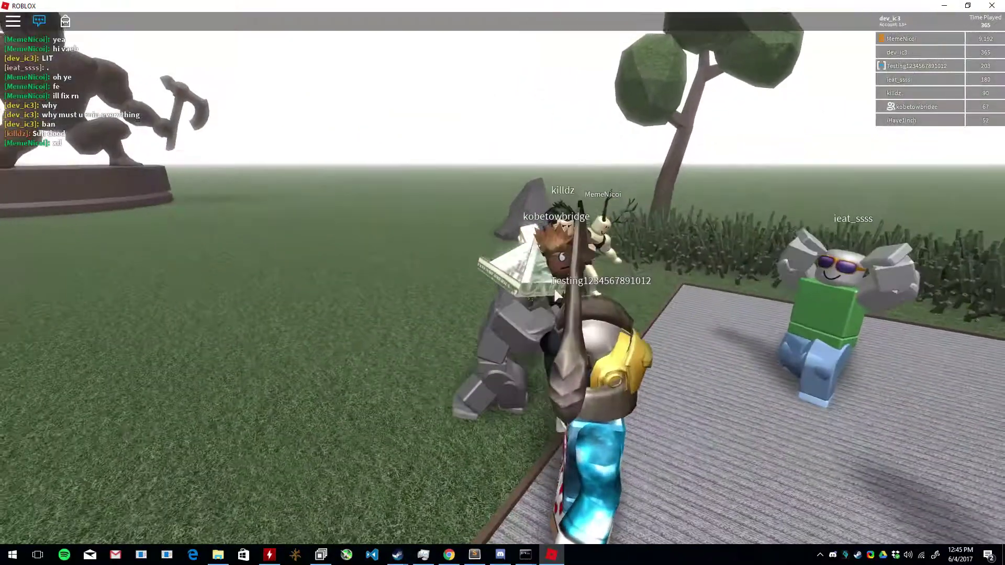
{"action": "key", "text": "w"}
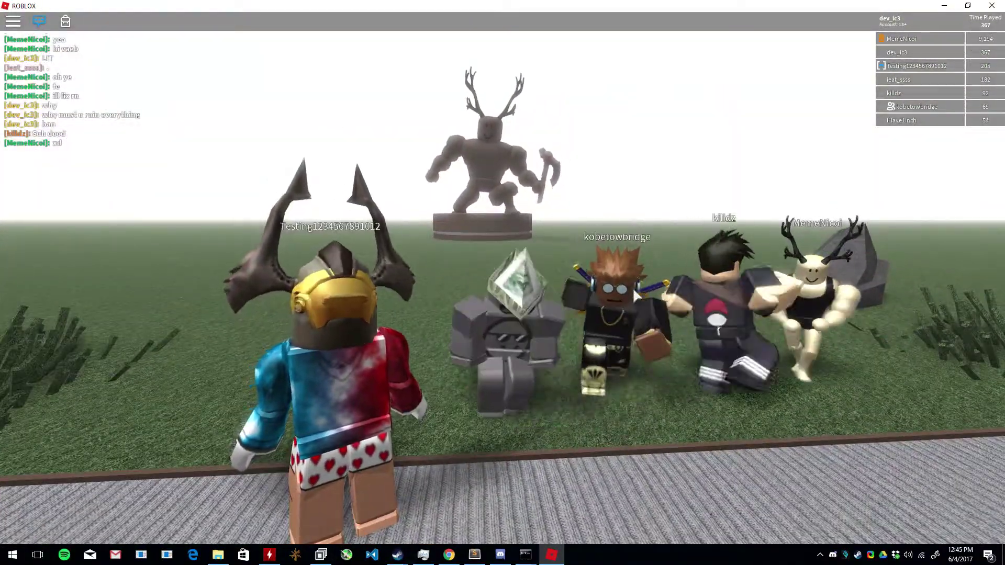
{"action": "key", "text": "s"}
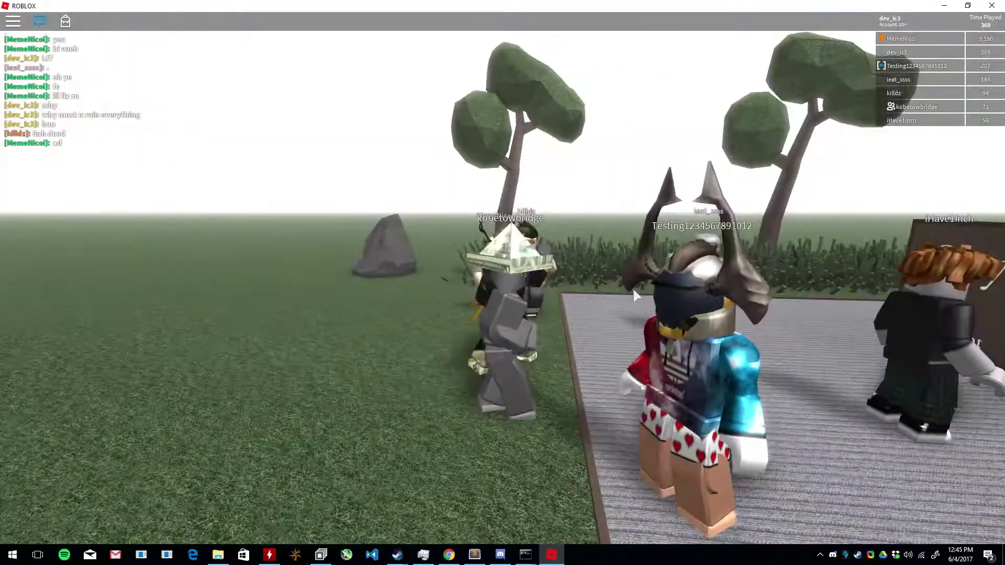
{"action": "key", "text": "w"}
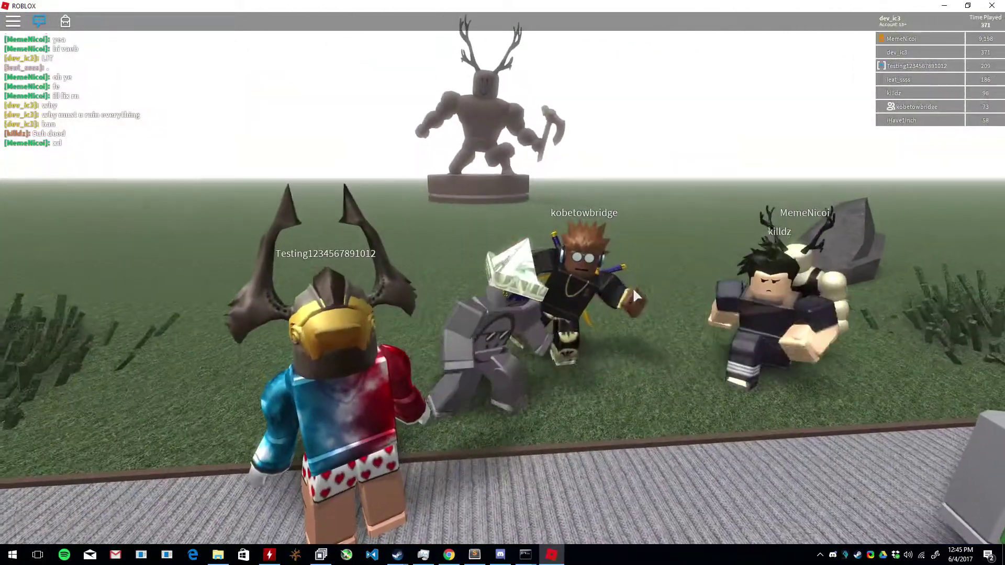
{"action": "key", "text": "a"}
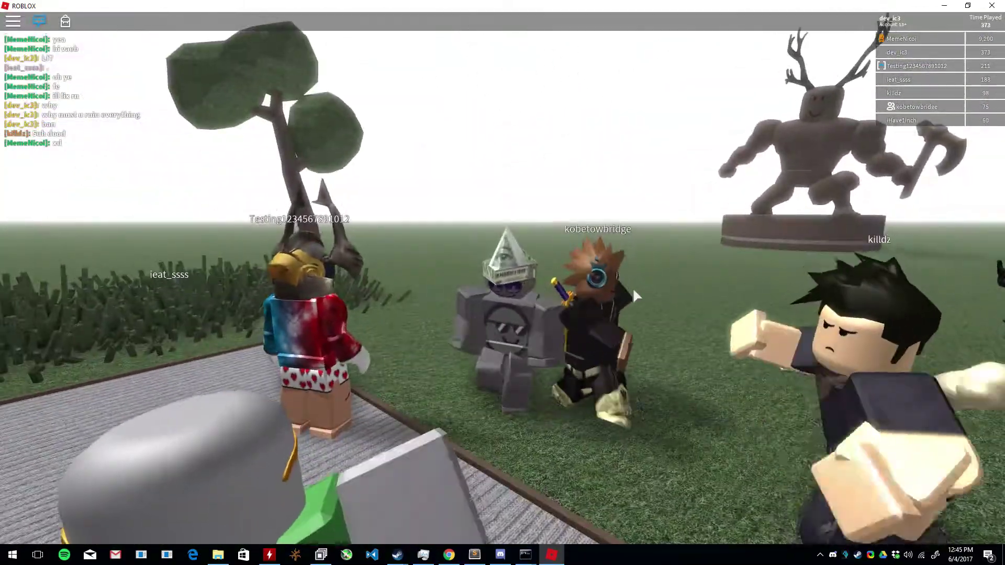
{"action": "key", "text": "w"}
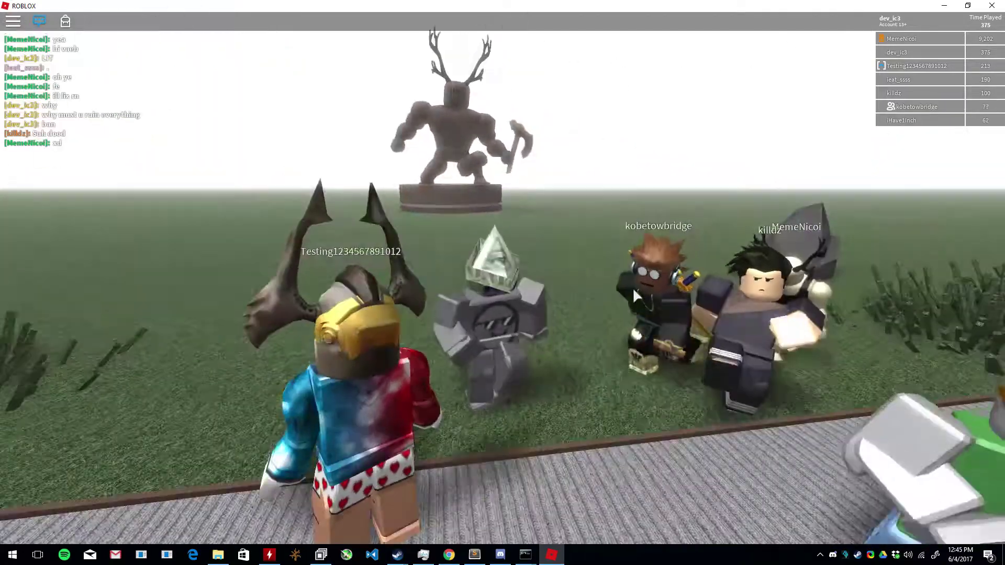
{"action": "key", "text": "a"}
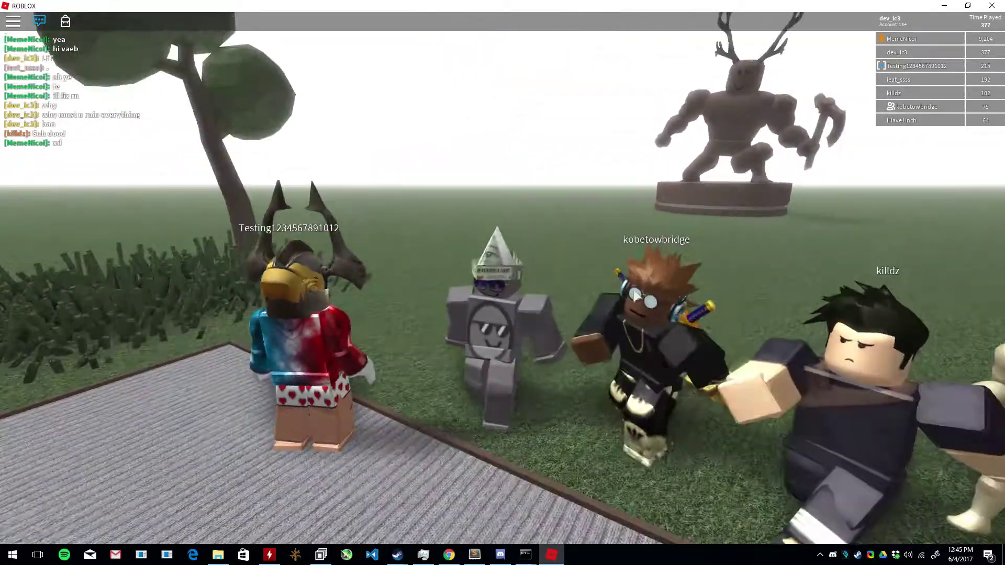
{"action": "key", "text": "d"}
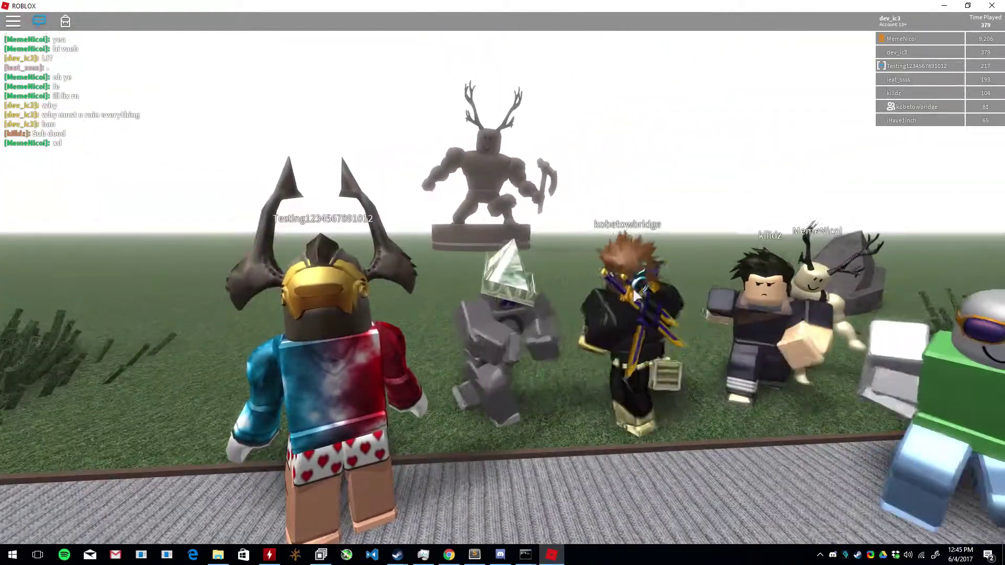
{"action": "key", "text": "w"}
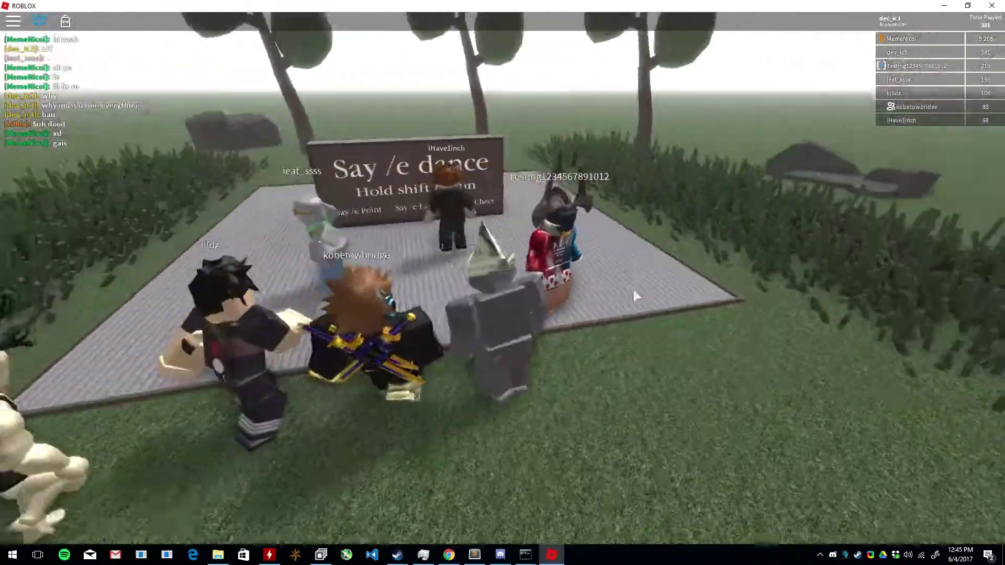
{"action": "key", "text": "d"}
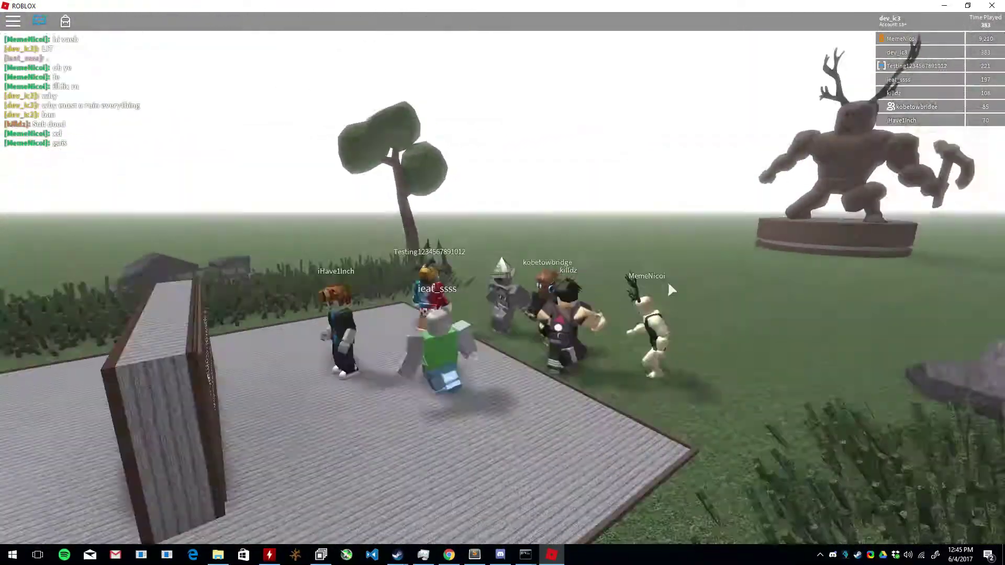
{"action": "key", "text": "Escape"}
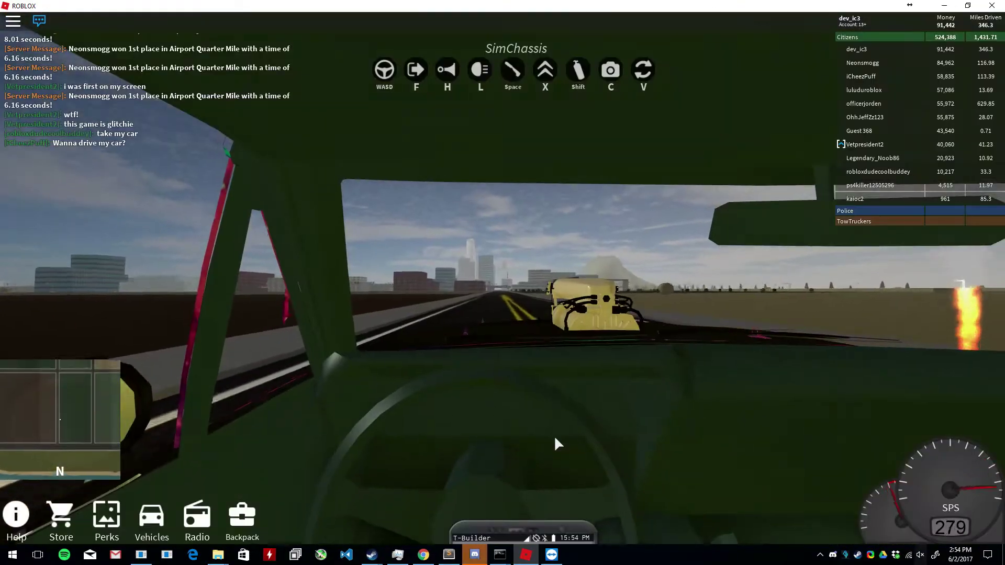
Step: Floor the SimChassis car down the highway until it crashes and the Wipeout screen appears
{"action": "key", "text": "w"}
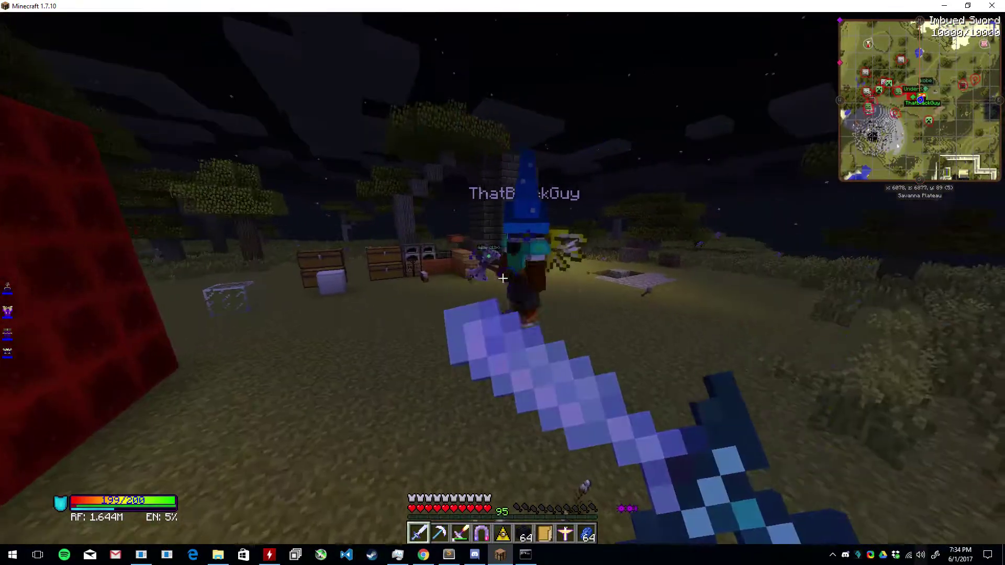
Step: Attack the other player, switching to the Skullfire Sword and then the Item Magnet
{"action": "key", "text": "3"}
{"action": "left_click", "coordinate": [503, 278]}
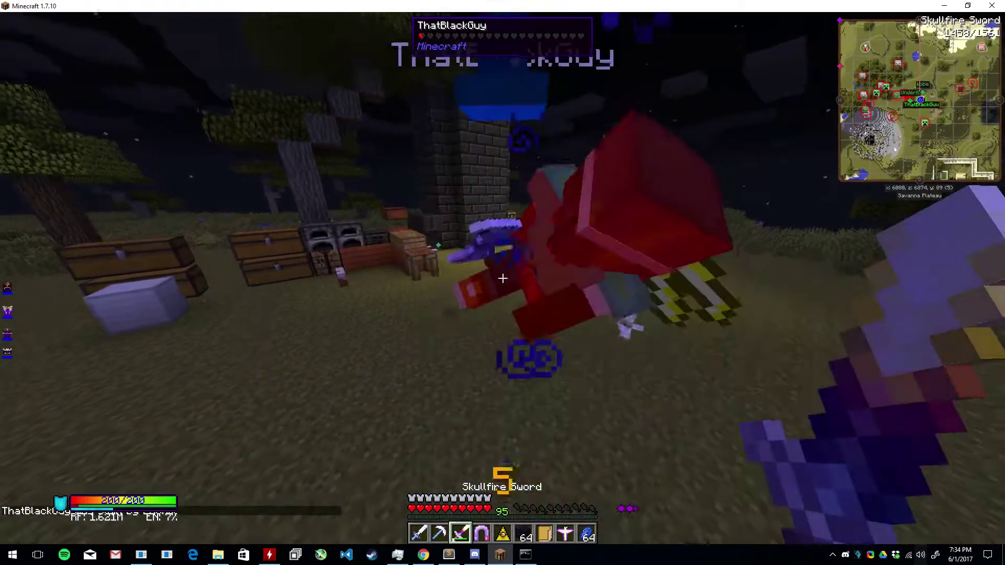
{"action": "left_click", "coordinate": [502, 277]}
{"action": "key", "text": "4"}
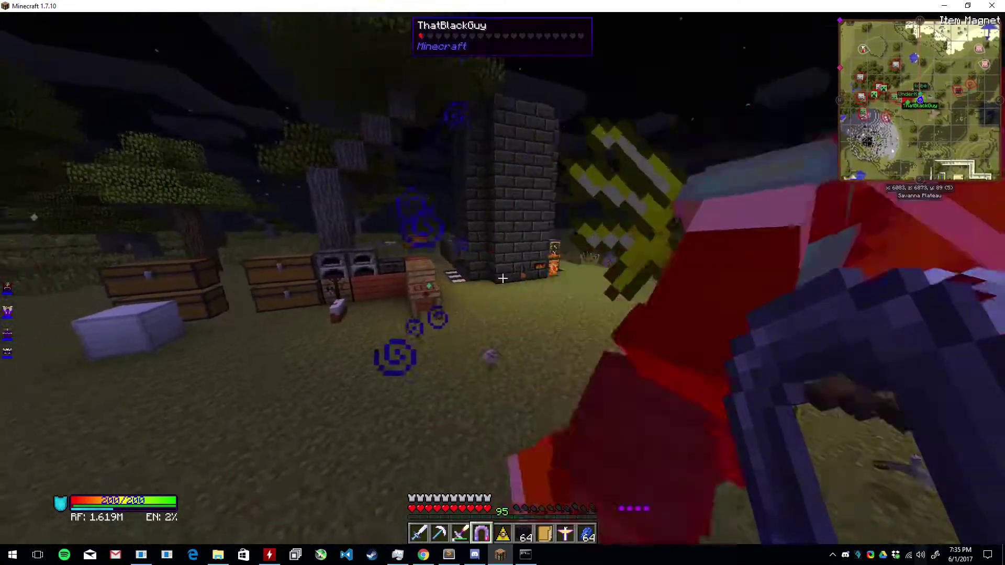
Step: Kill the creeper with the Imbued Sword, close the inventory, and right-click the reactor casing
{"action": "key", "text": "1"}
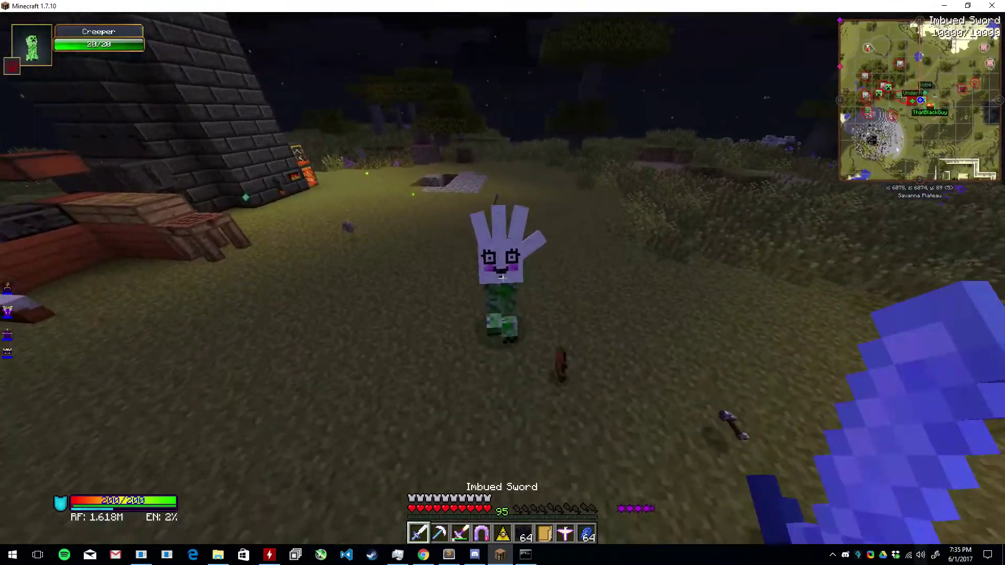
{"action": "left_click", "coordinate": [503, 278]}
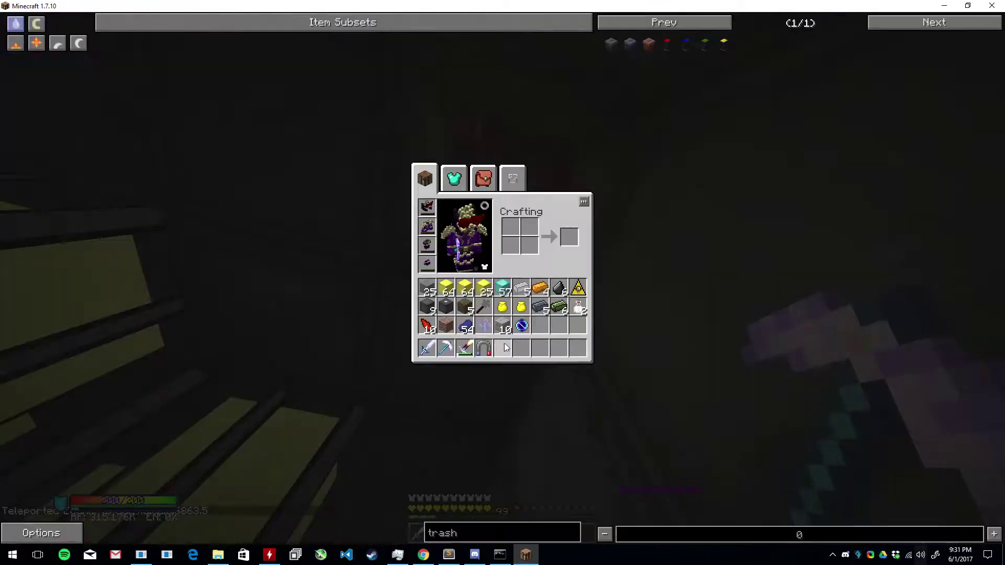
{"action": "key", "text": "e"}
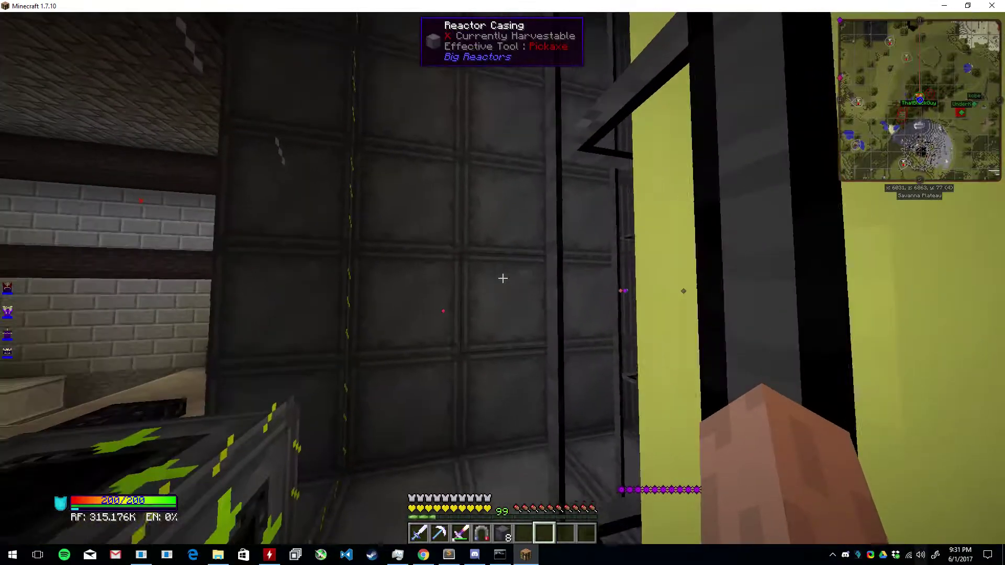
{"action": "right_click", "coordinate": [502, 278]}
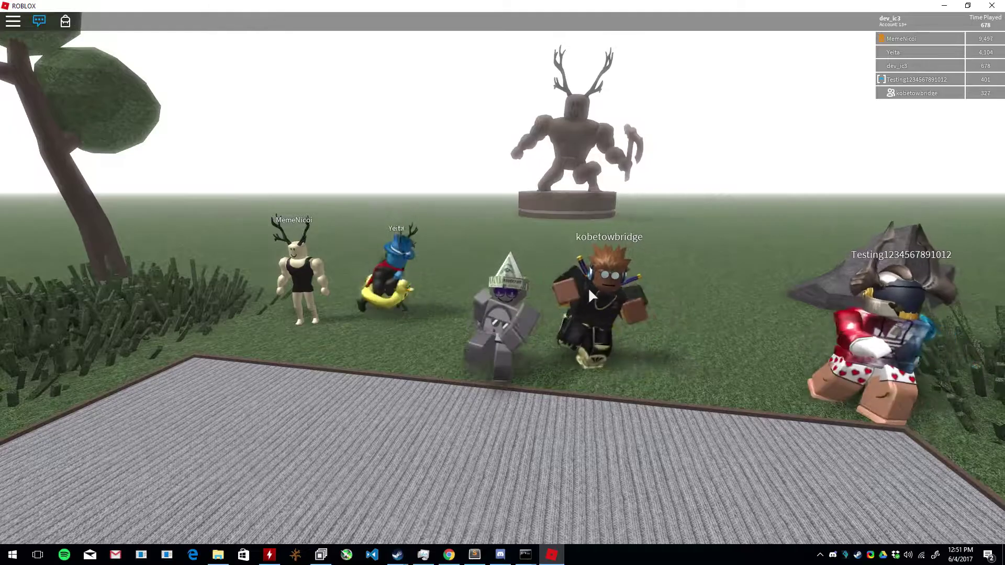
Step: Turn toward the grey avatar by the statue and open chat for the /e dance3 command
{"action": "key", "text": "w"}
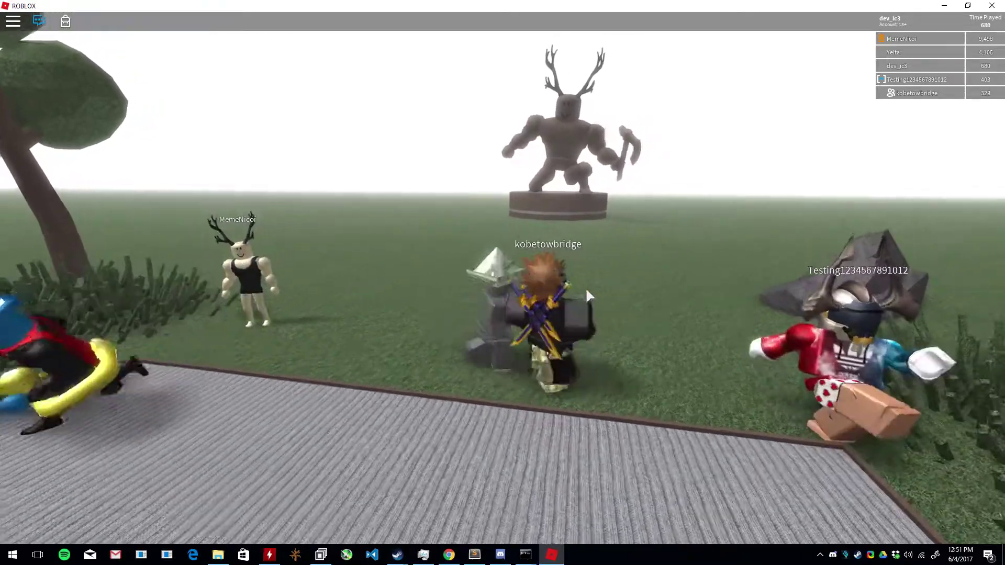
{"action": "key", "text": "s"}
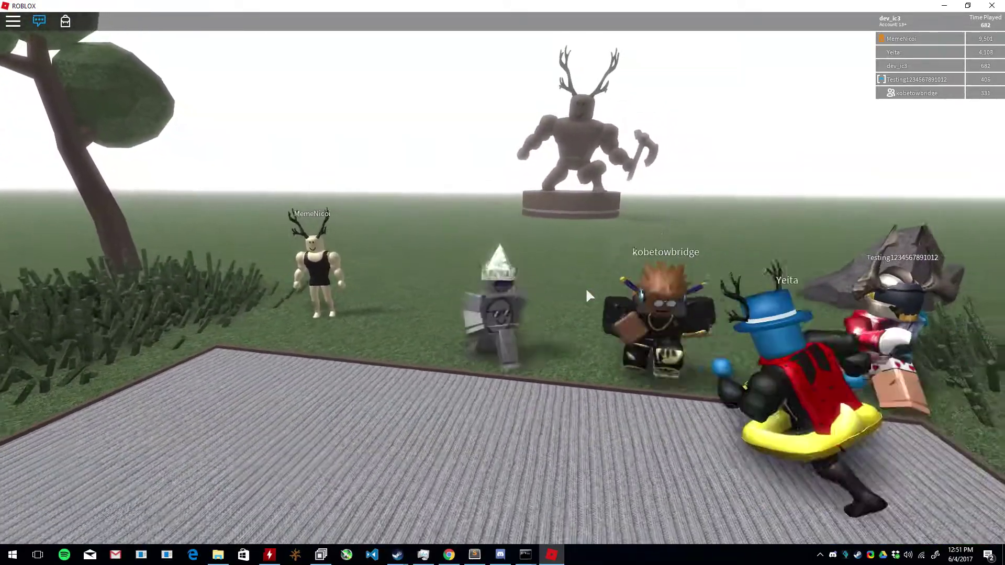
{"action": "key", "text": "slash"}
{"action": "type", "text": "/e dance3"}
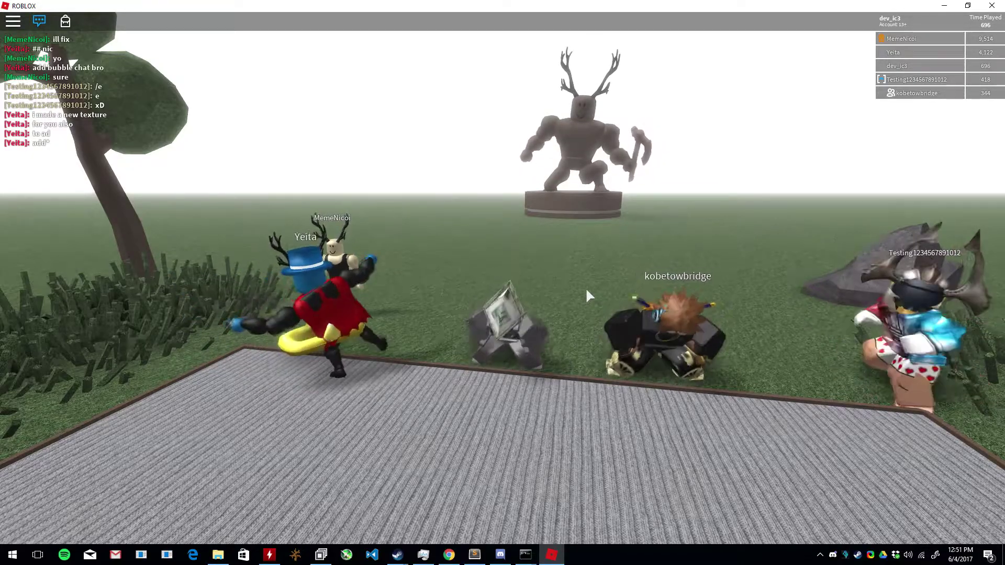
{"action": "scroll", "coordinate": [587, 294], "scroll_direction": "up", "scroll_amount": 3}
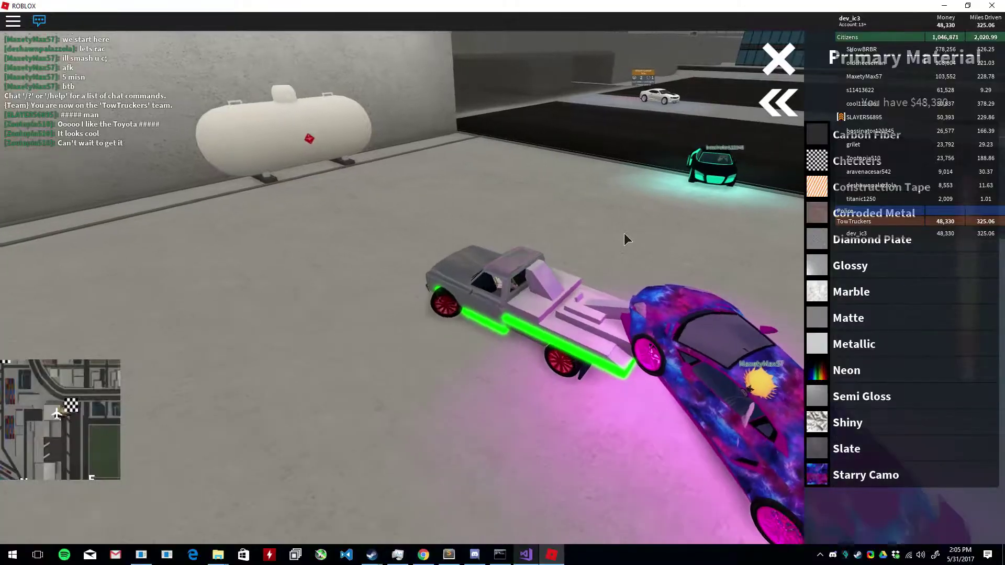
Step: Steer the tow truck left across the garage floor with the Primary Material panel open
{"action": "key", "text": "a"}
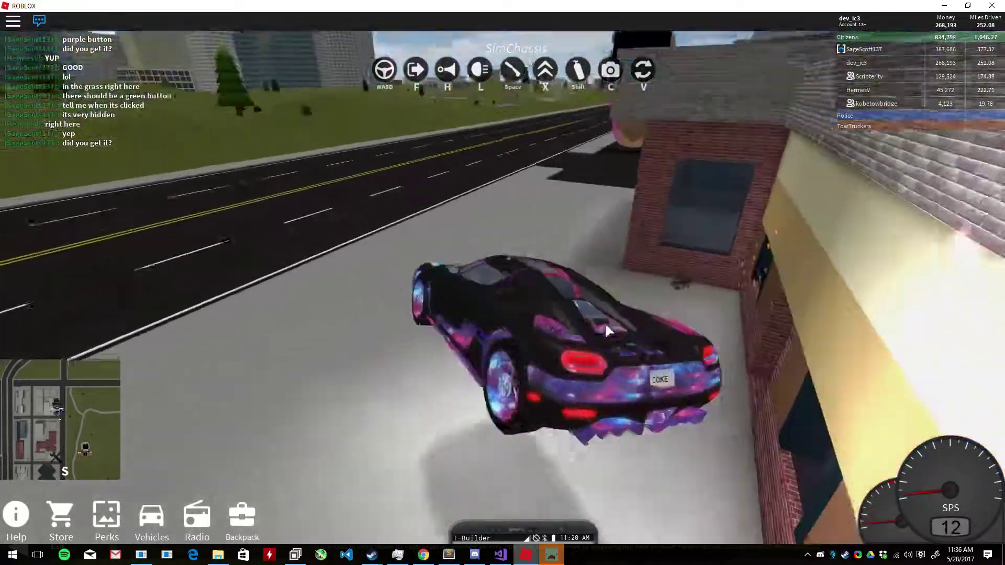
Step: Drive the galaxy Agera R off the sidewalk and speed down the highway
{"action": "key", "text": "w"}
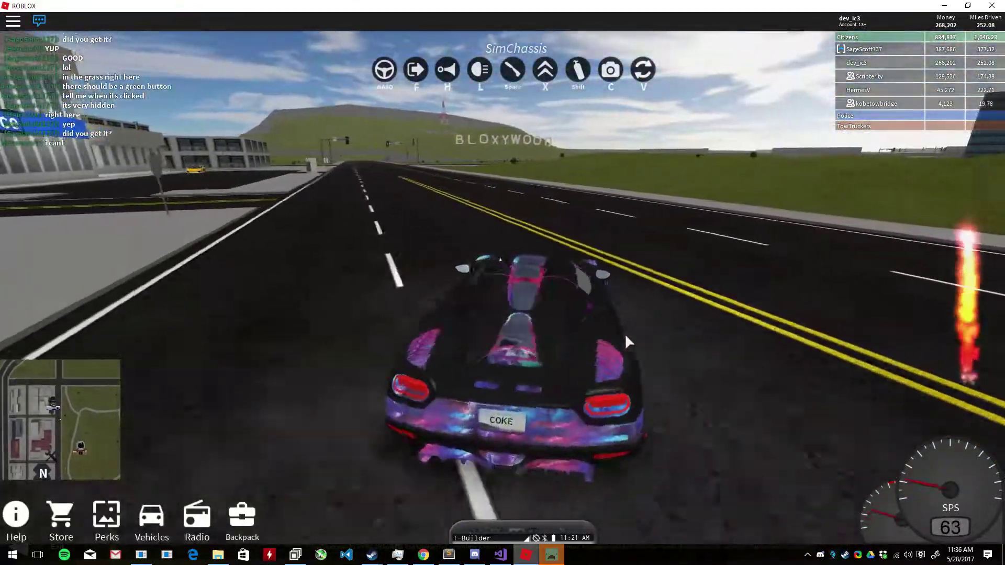
{"action": "key", "text": "a"}
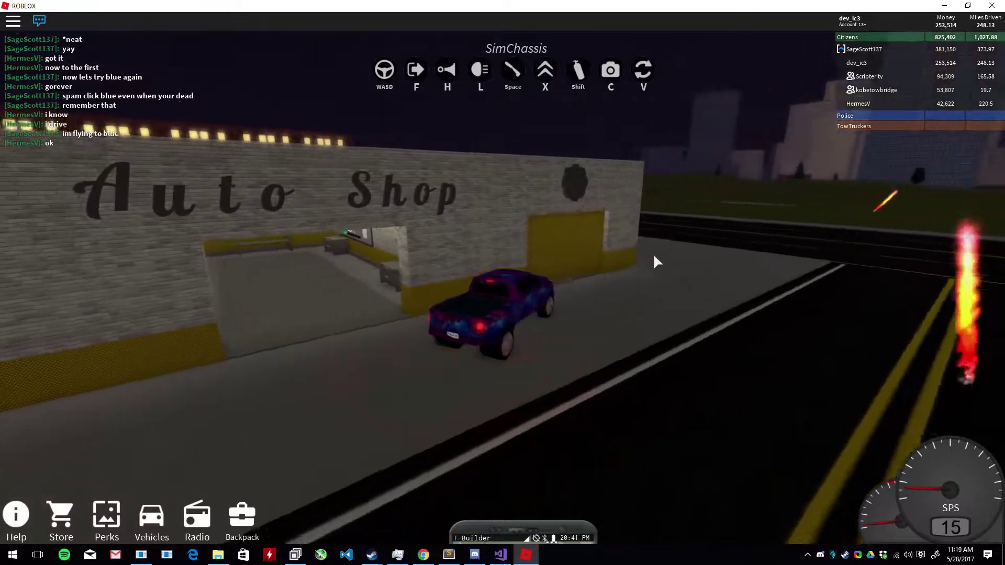
Step: Swing the galaxy pickup around in front of the Auto Shop door and drive it up the shop wall
{"action": "key", "text": "a"}
{"action": "key", "text": "s"}
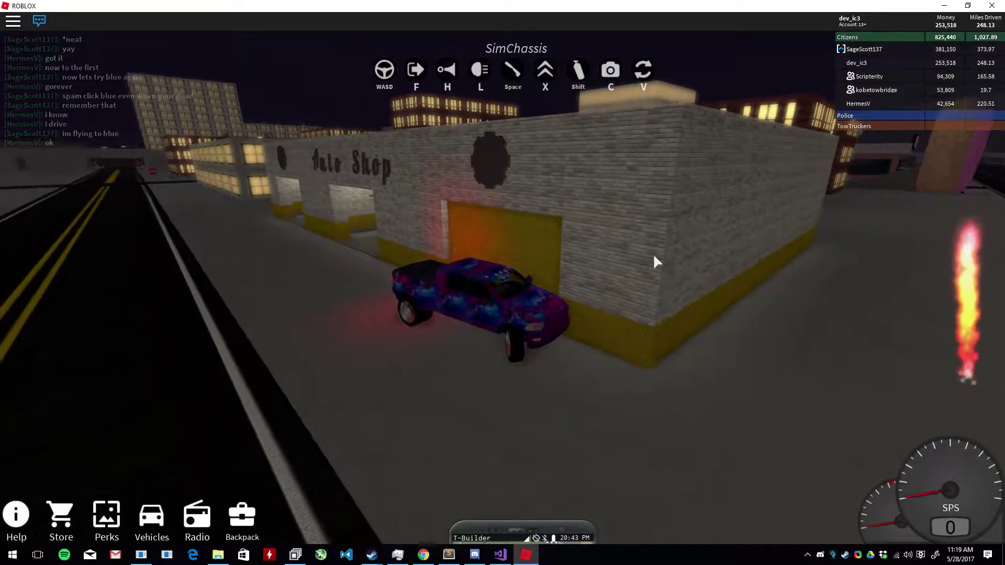
{"action": "key", "text": "s"}
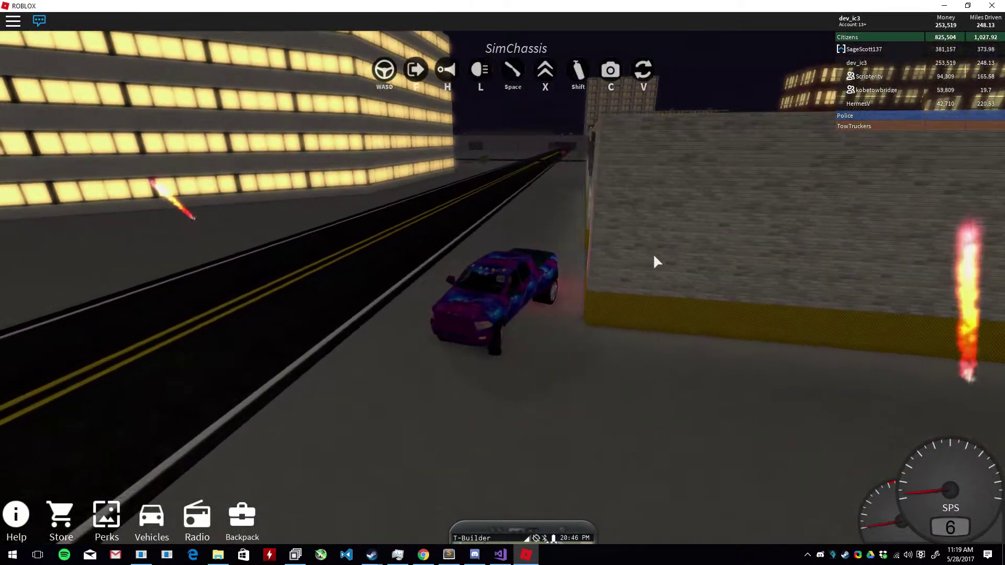
{"action": "key", "text": "s"}
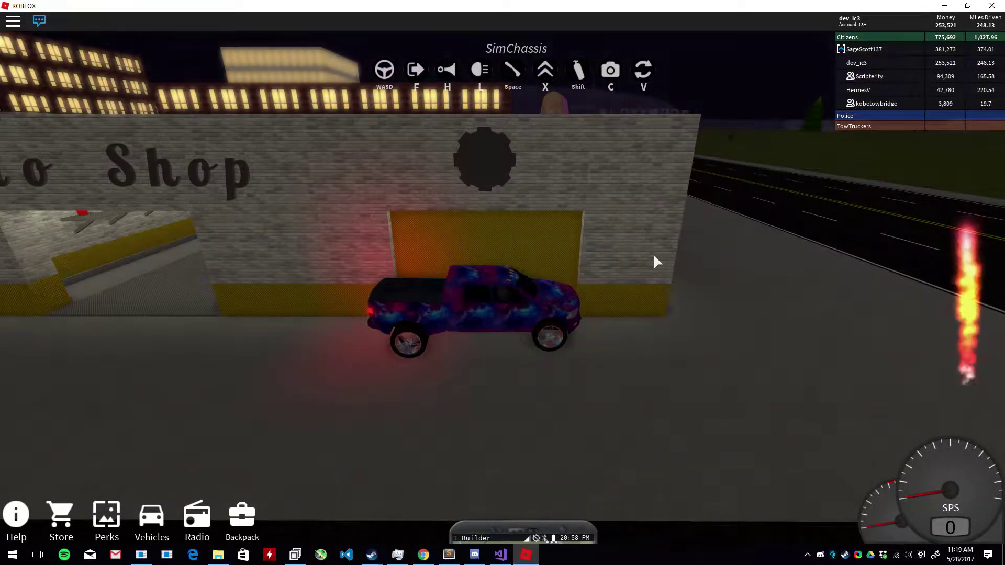
{"action": "key", "text": "w"}
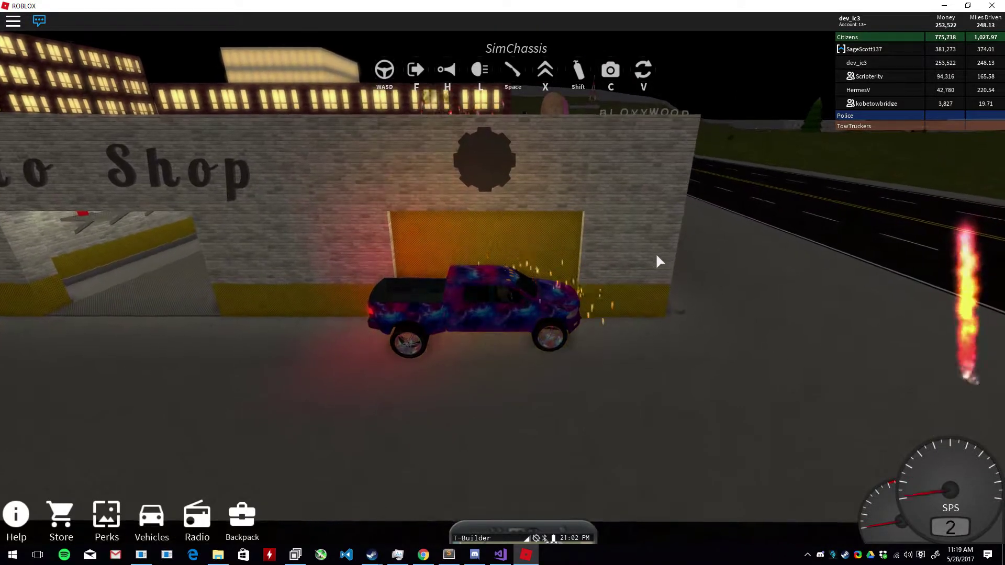
{"action": "key", "text": "w"}
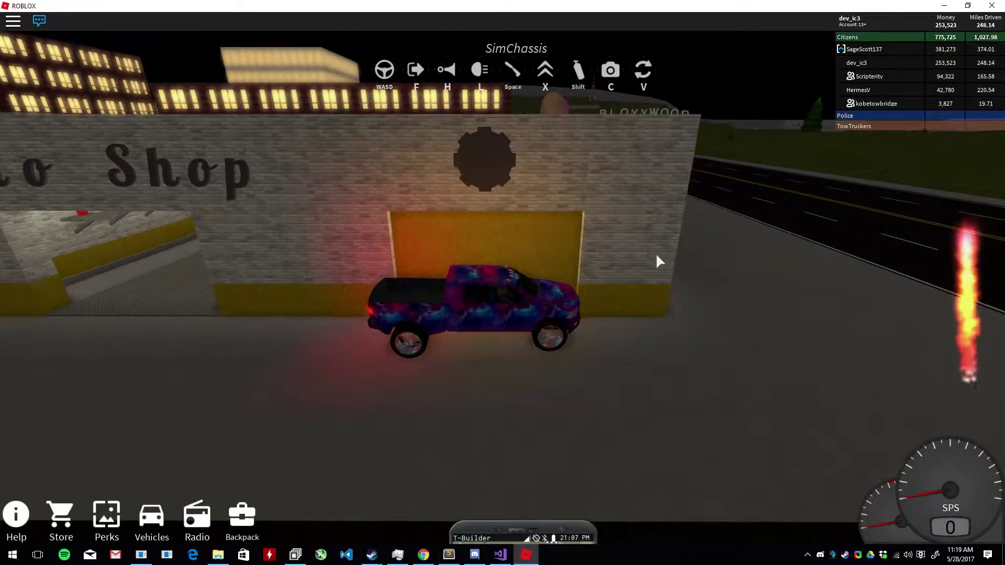
{"action": "key", "text": "w"}
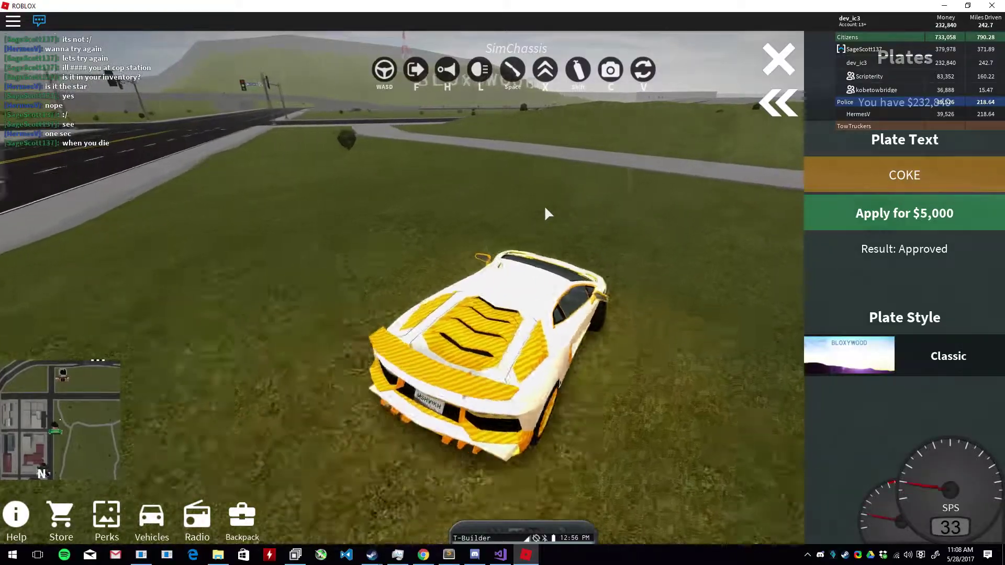
Step: Drive the Lamborghini onto the gravel road while toggling the phone's C4 app, then swerve across the grass
{"action": "key", "text": "w"}
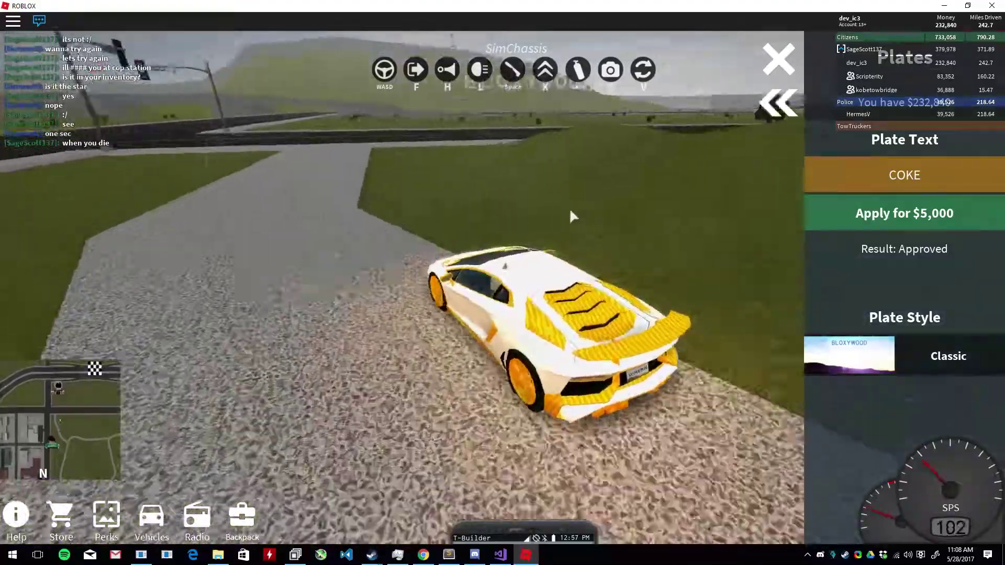
{"action": "left_click", "coordinate": [518, 538]}
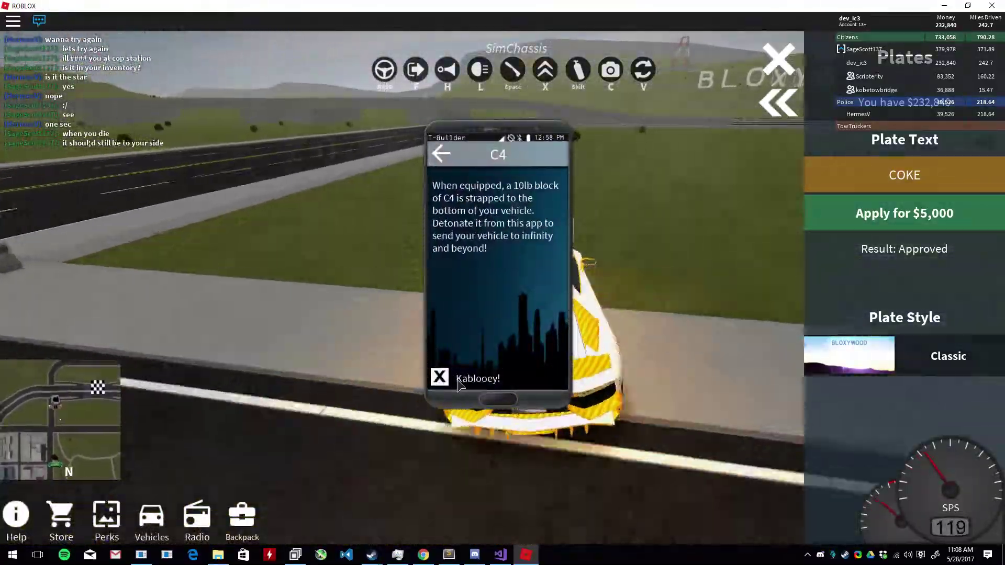
{"action": "left_click", "coordinate": [460, 383]}
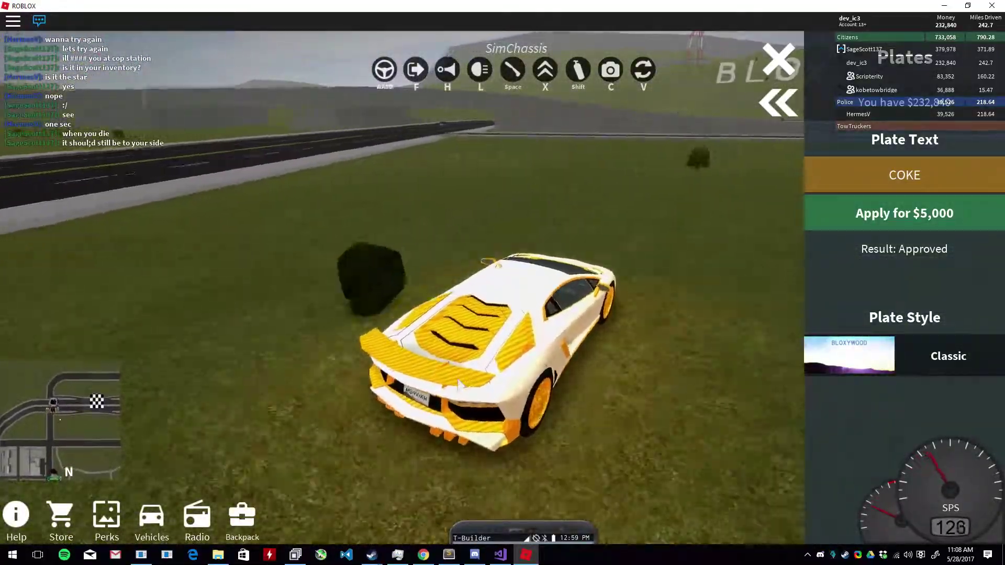
{"action": "left_click", "coordinate": [518, 538]}
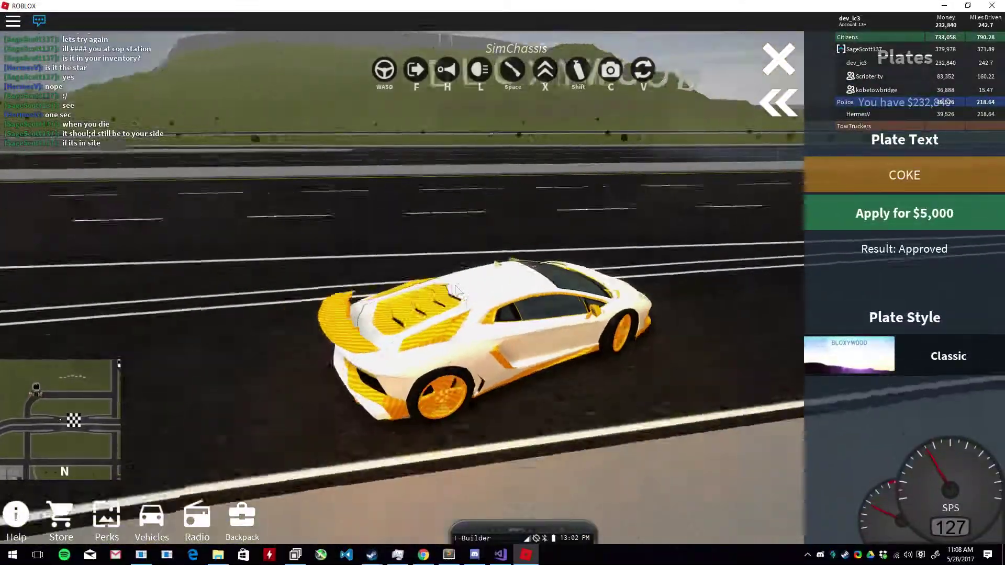
{"action": "key", "text": "a"}
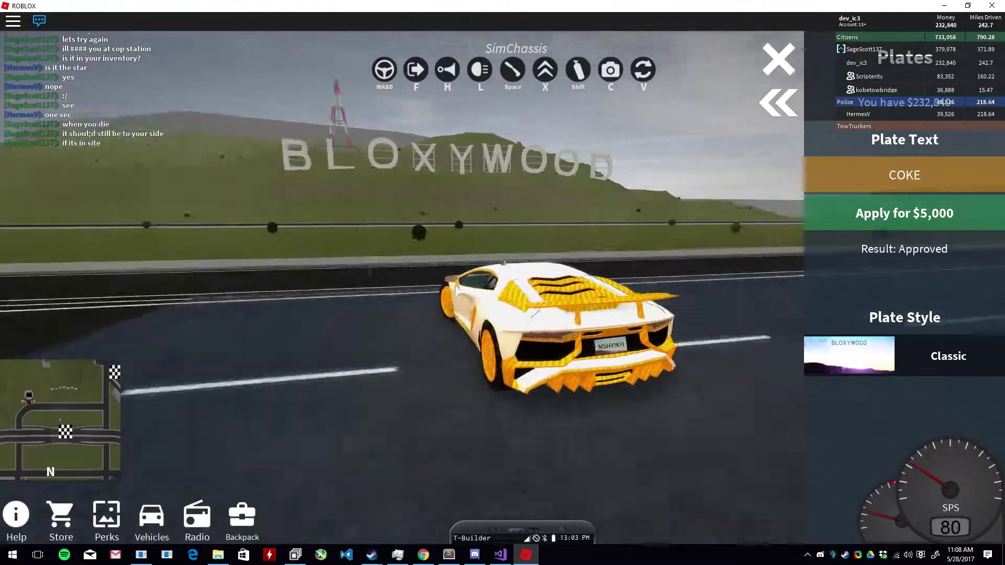
{"action": "key", "text": "a"}
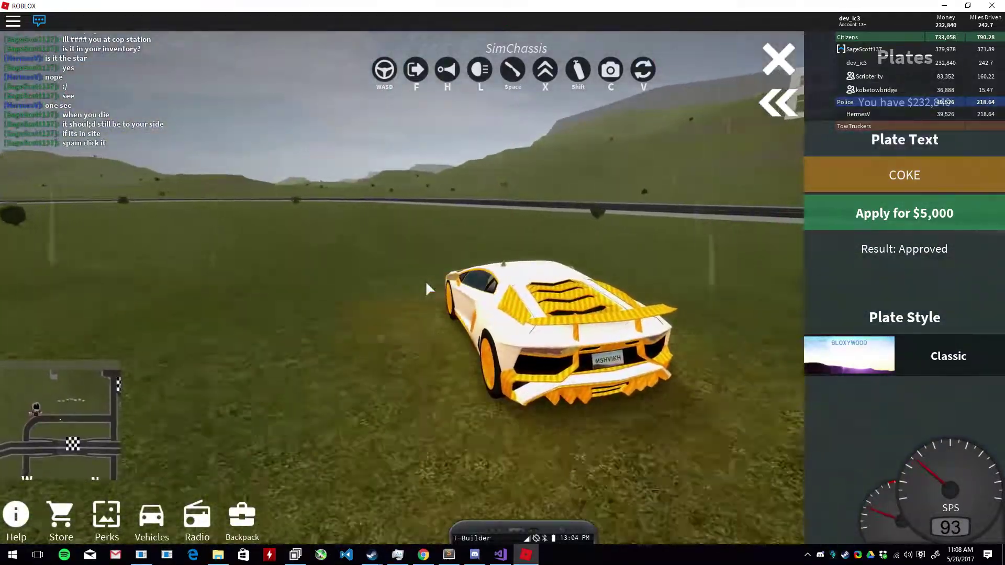
{"action": "key", "text": "a"}
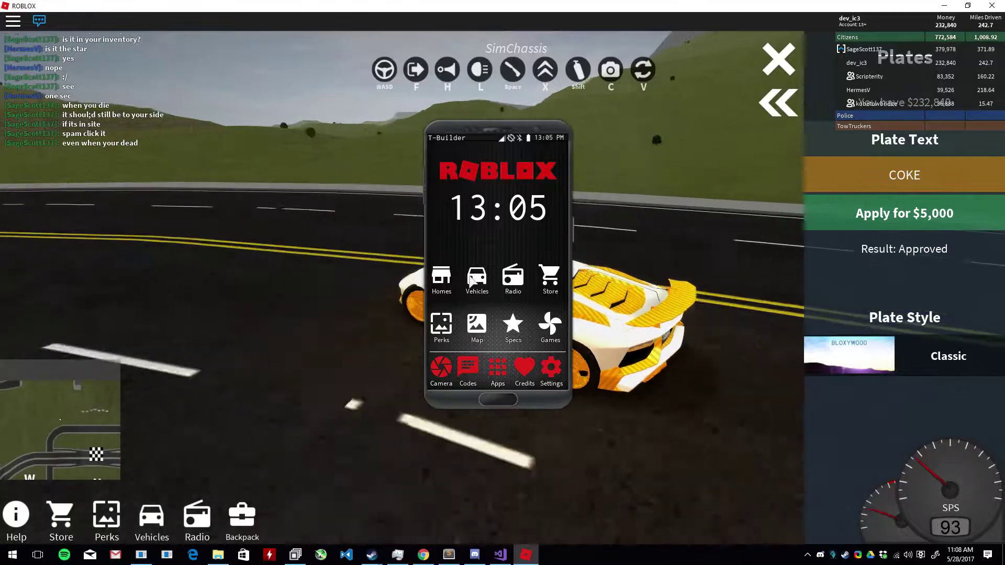
Step: Spawn the Agera R from My Vehicles and drive it down the city highway
{"action": "left_click", "coordinate": [475, 279]}
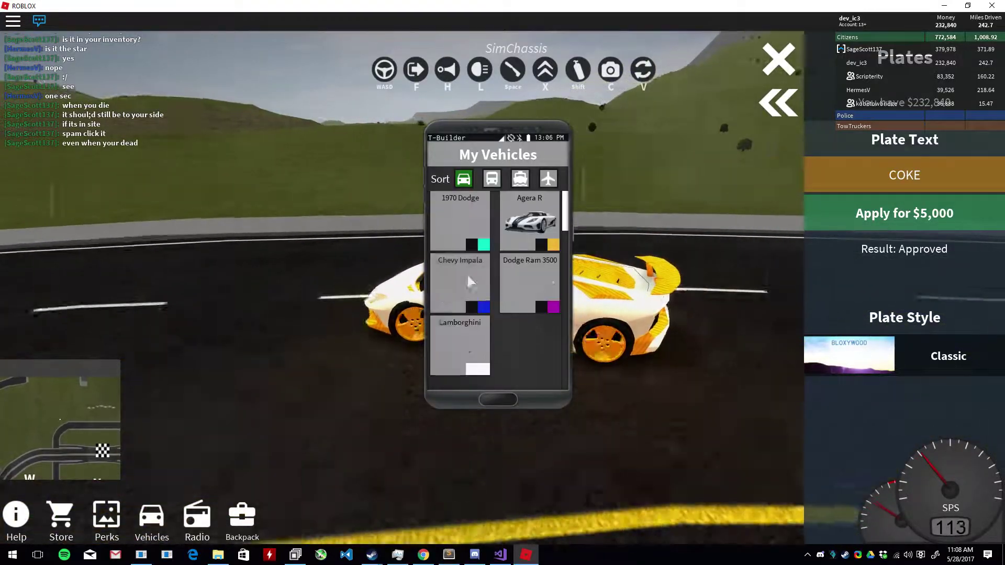
{"action": "left_click", "coordinate": [548, 229]}
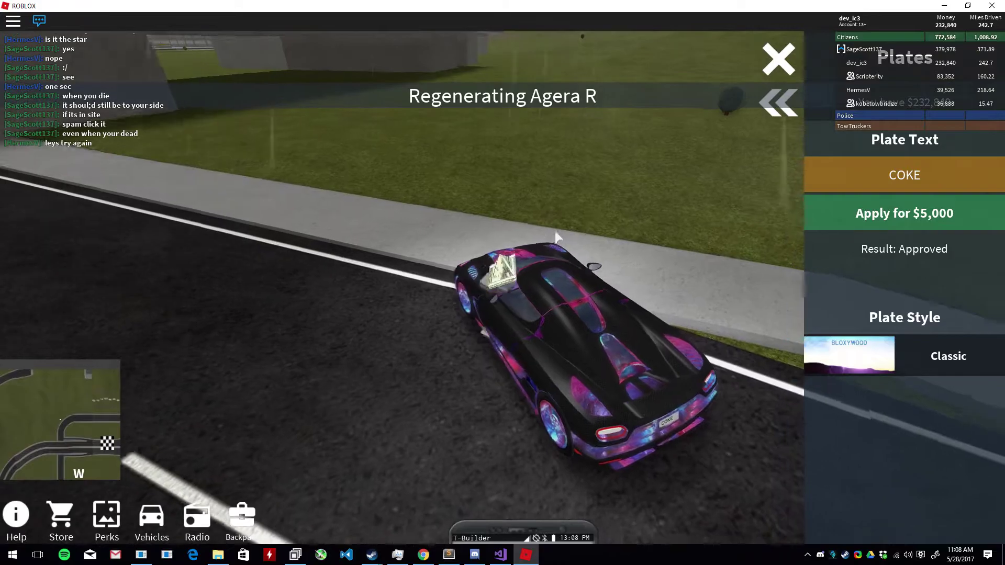
{"action": "key", "text": "w"}
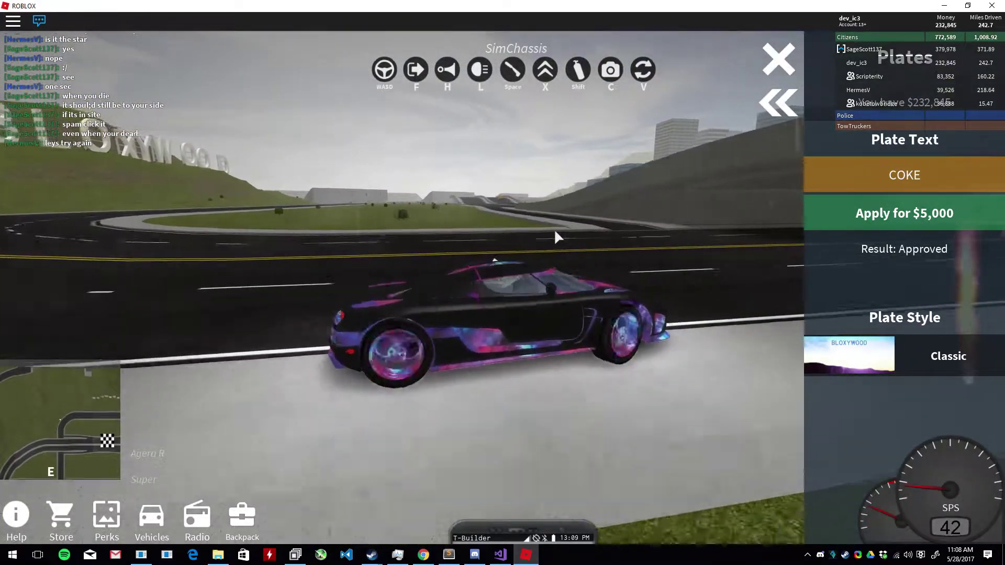
{"action": "key", "text": "a"}
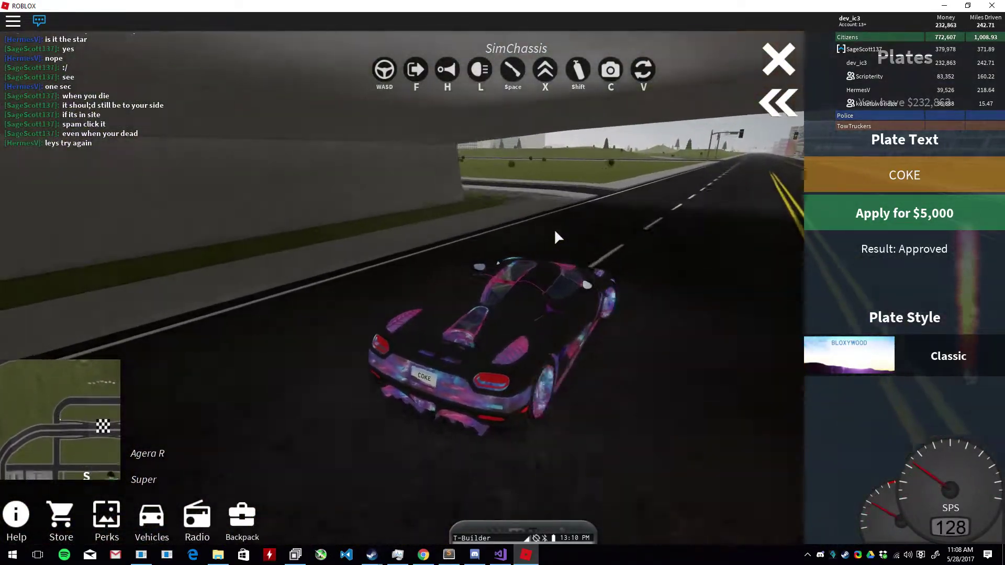
{"action": "key", "text": "w"}
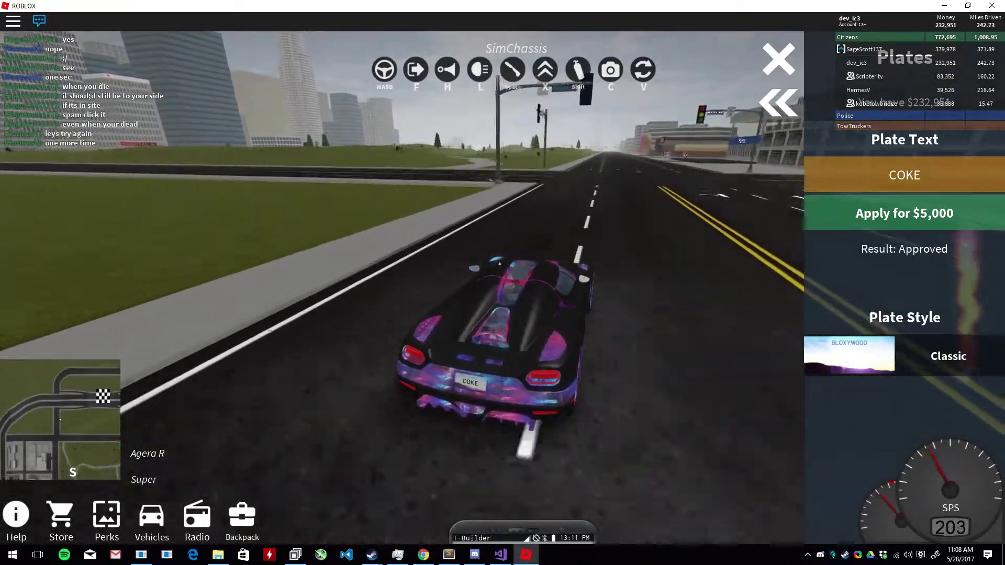
Step: Close the license-plate panel and keep racing, pulling up the C4 phone app
{"action": "left_click", "coordinate": [785, 106]}
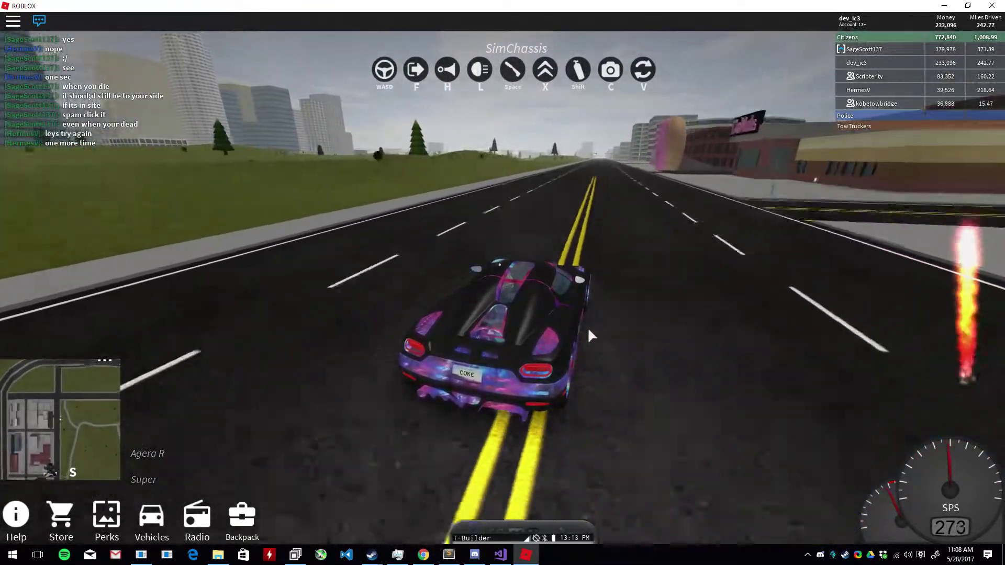
{"action": "key", "text": "d"}
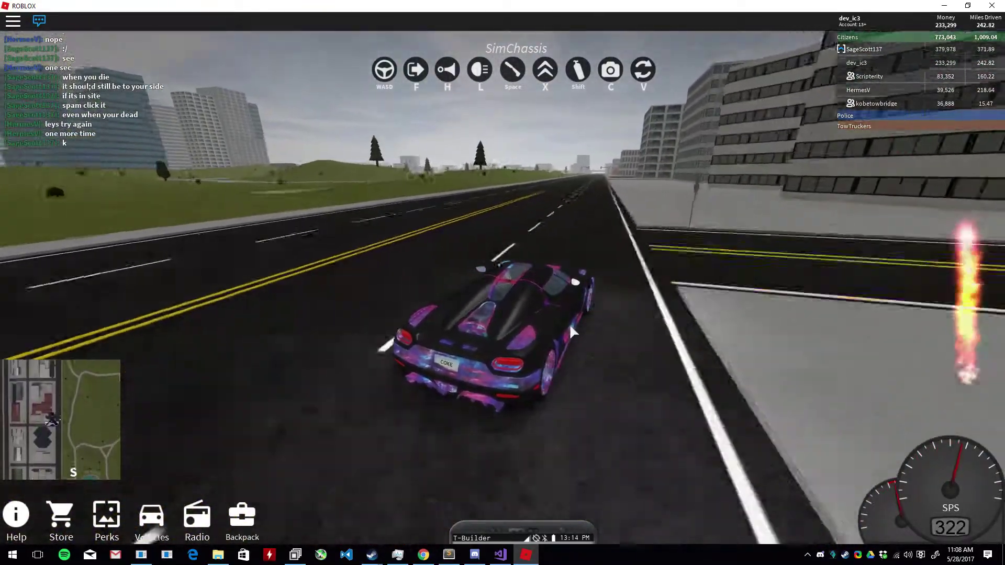
{"action": "key", "text": "a"}
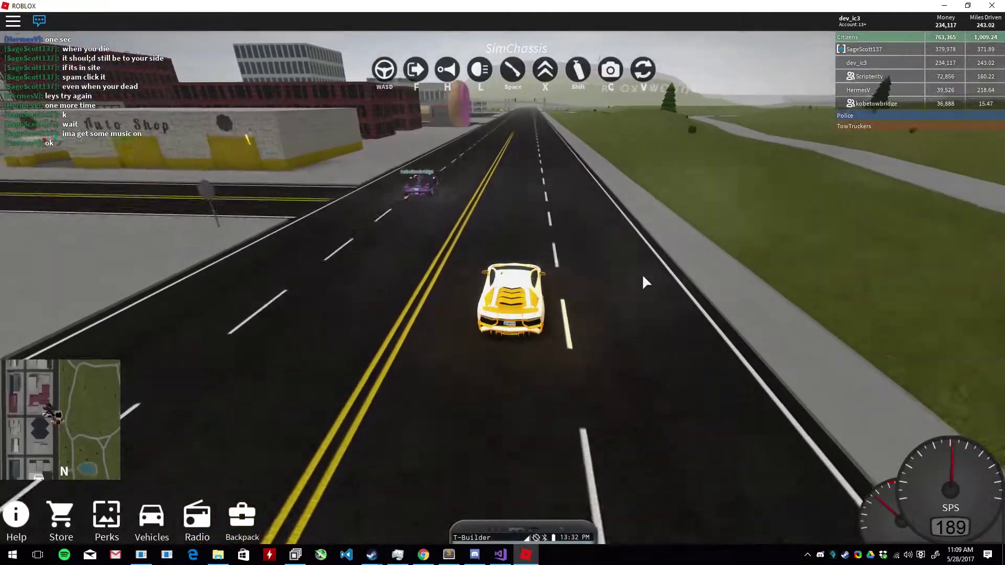
{"action": "key", "text": "p"}
{"action": "key", "text": "d"}
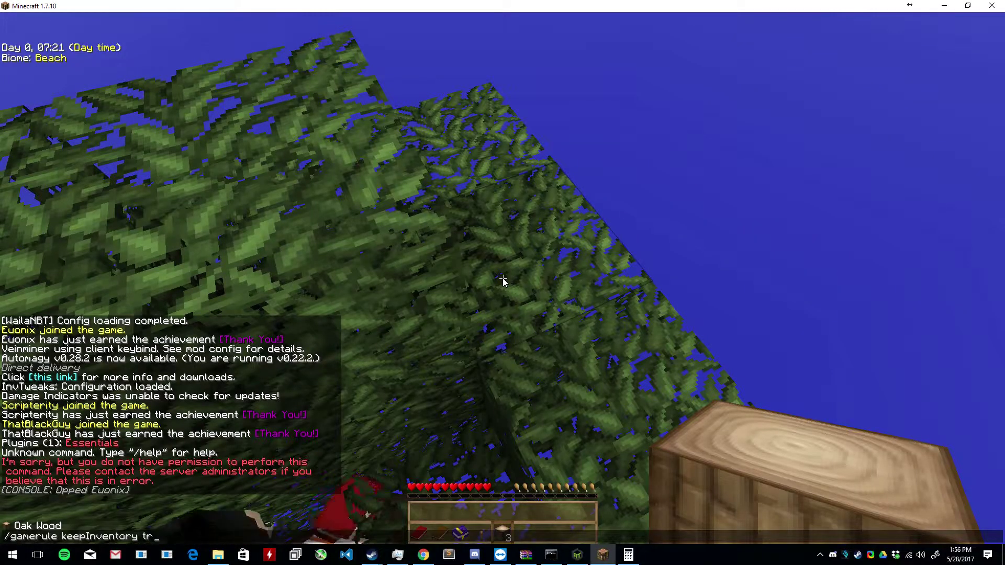
{"action": "type", "text": "ue"}
Step: Set keepInventory to true, list the game rules, then switch to first person and hit the leaves
{"action": "key", "text": "Return"}
{"action": "type", "text": "/gamerule"}
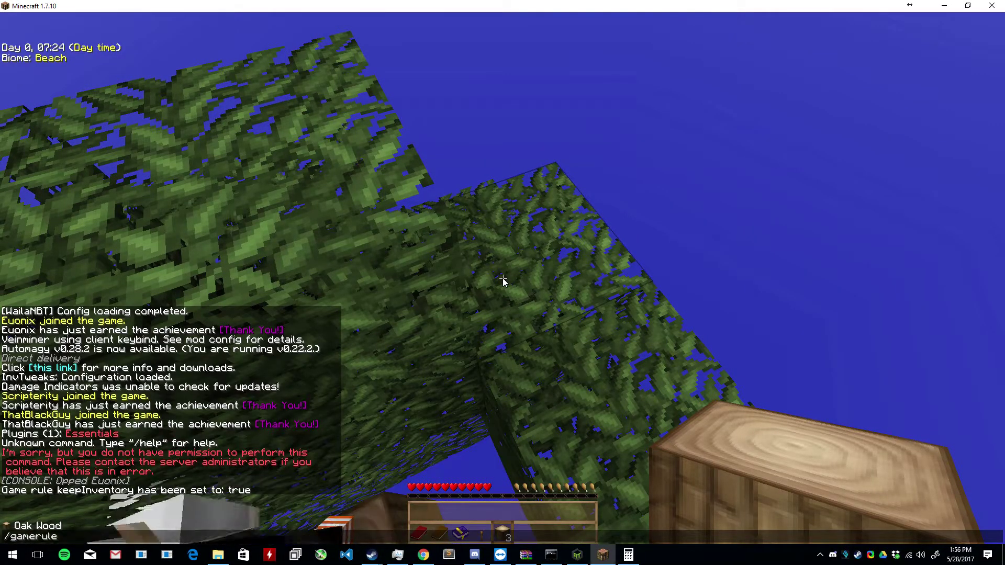
{"action": "key", "text": "Tab"}
{"action": "key", "text": "Escape"}
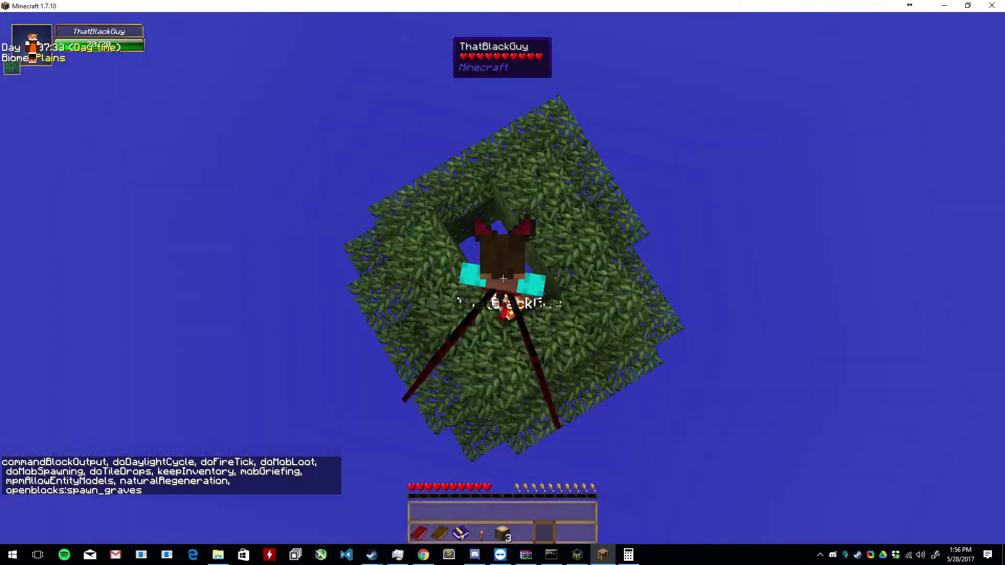
{"action": "key", "text": "F5"}
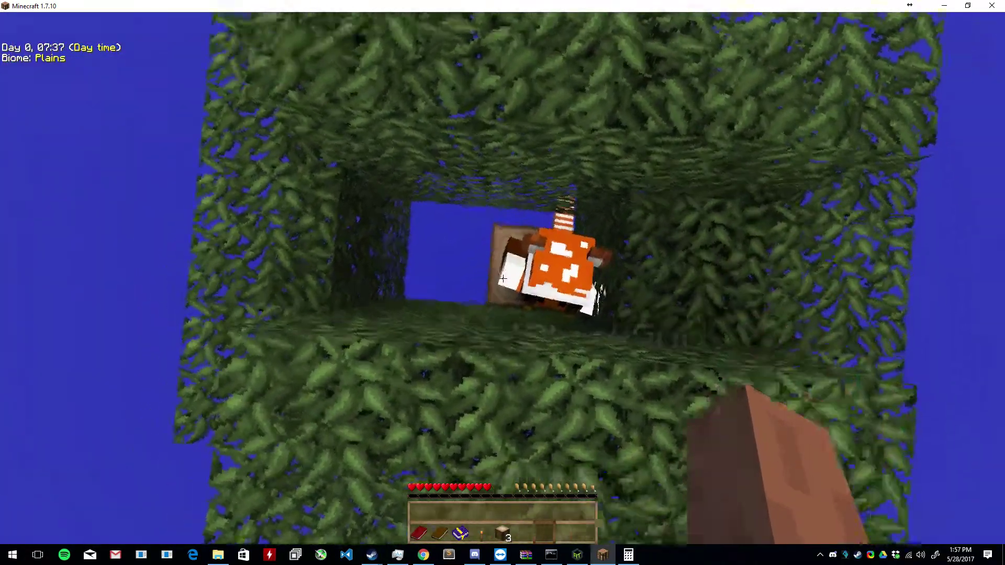
{"action": "left_click", "coordinate": [503, 279]}
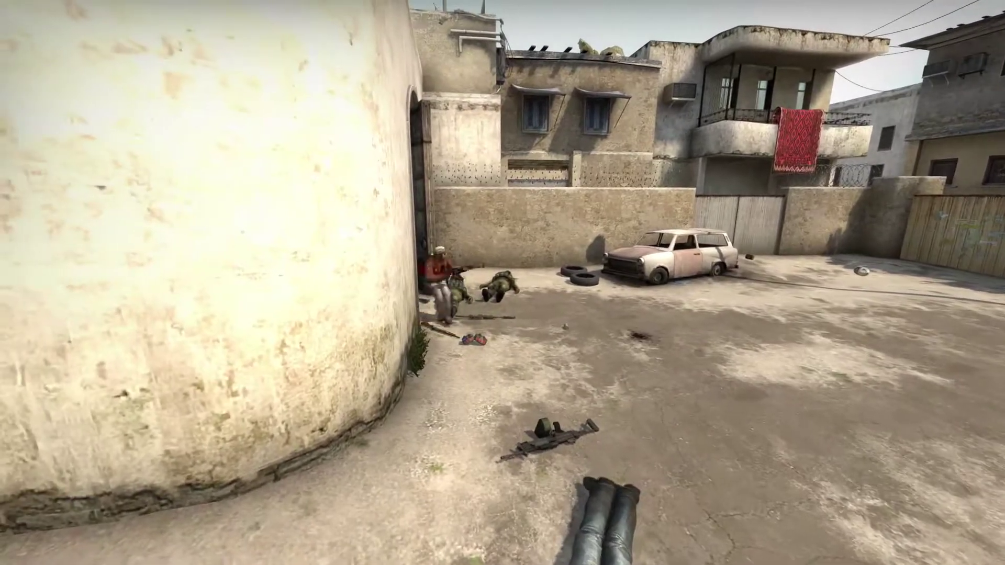
Step: Approach the archway and spray the AK-47 at the metal door while turning toward the street
{"action": "key", "text": "shift+F2"}
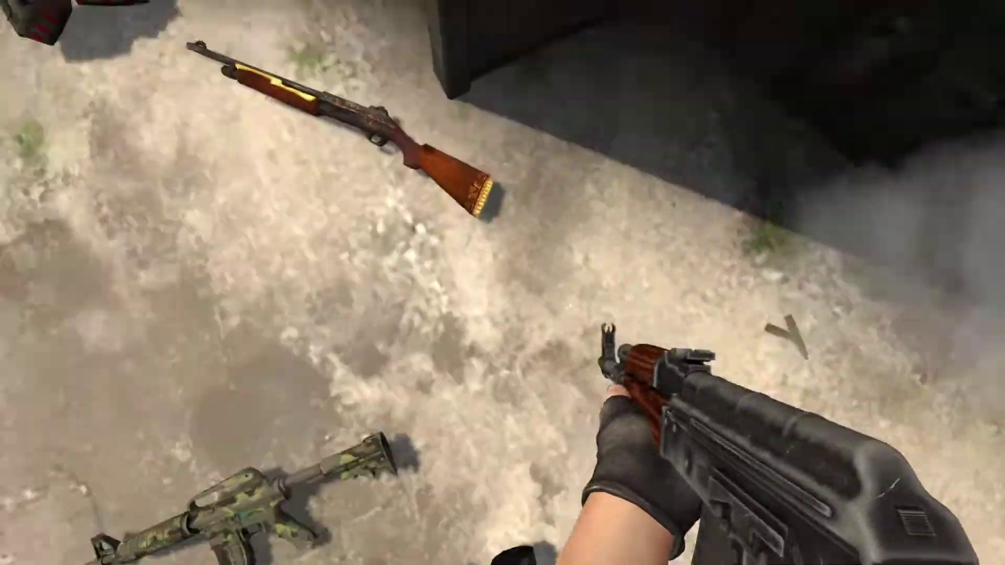
{"action": "left_click", "coordinate": [503, 283]}
{"action": "left_click", "coordinate": [502, 283]}
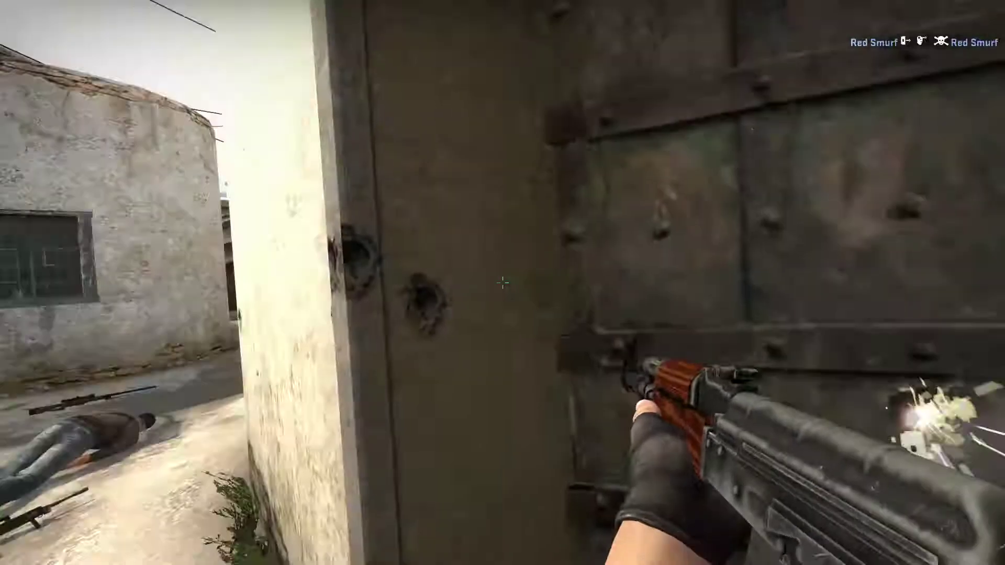